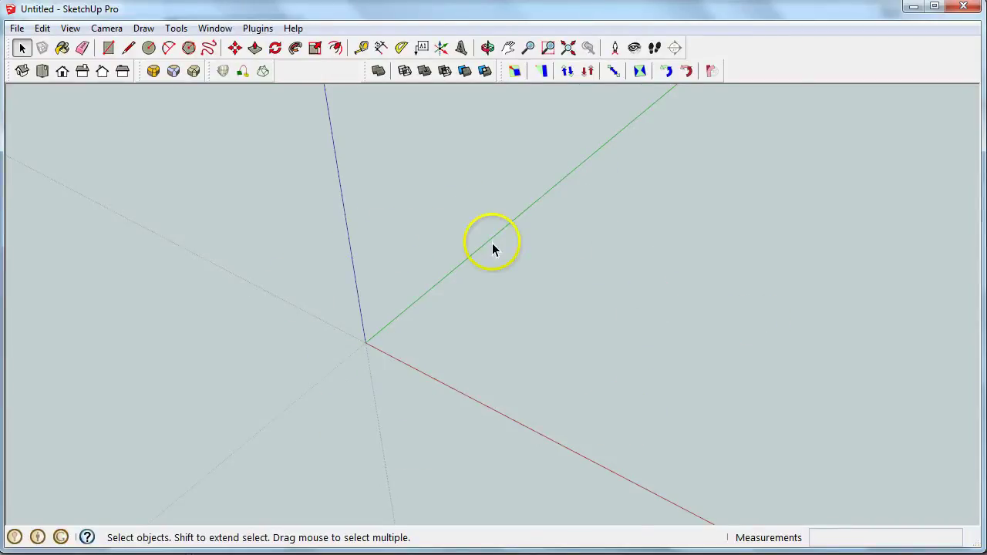
- Draw a 150,150 rectangle from the origin to create the square face
click(110, 50)
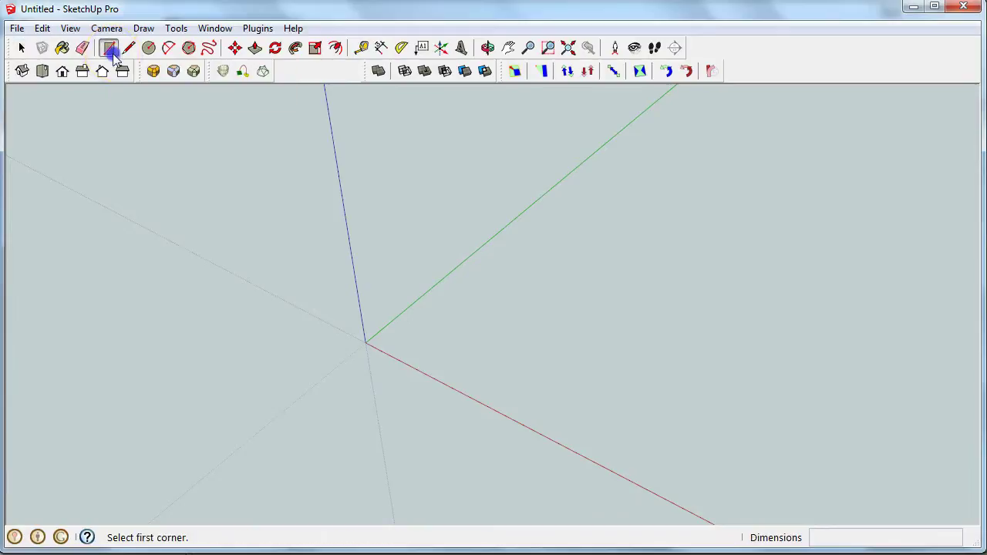
click(366, 342)
text(150,150)
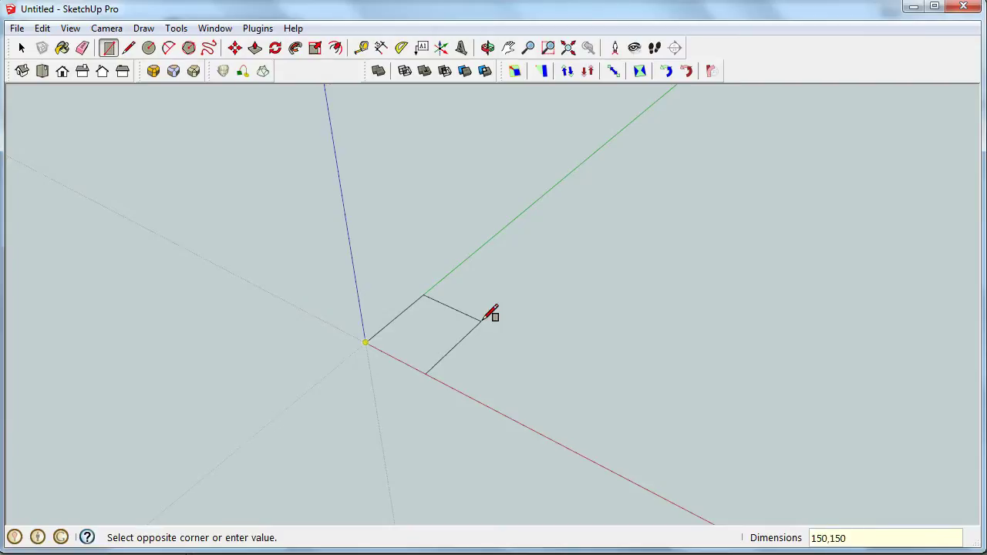
key(Return)
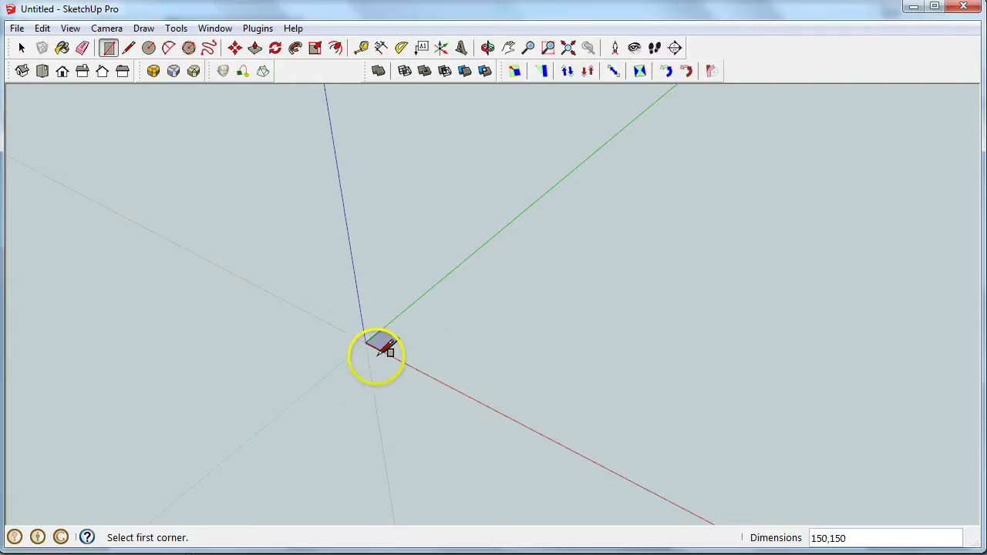
- Switch to Top view and zoom extents so the square fills the screen
click(43, 78)
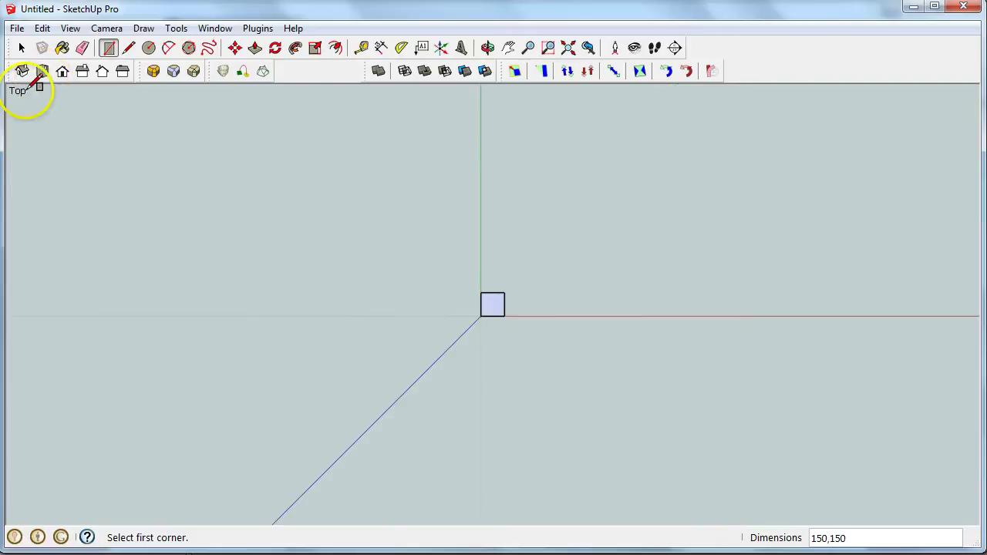
click(569, 48)
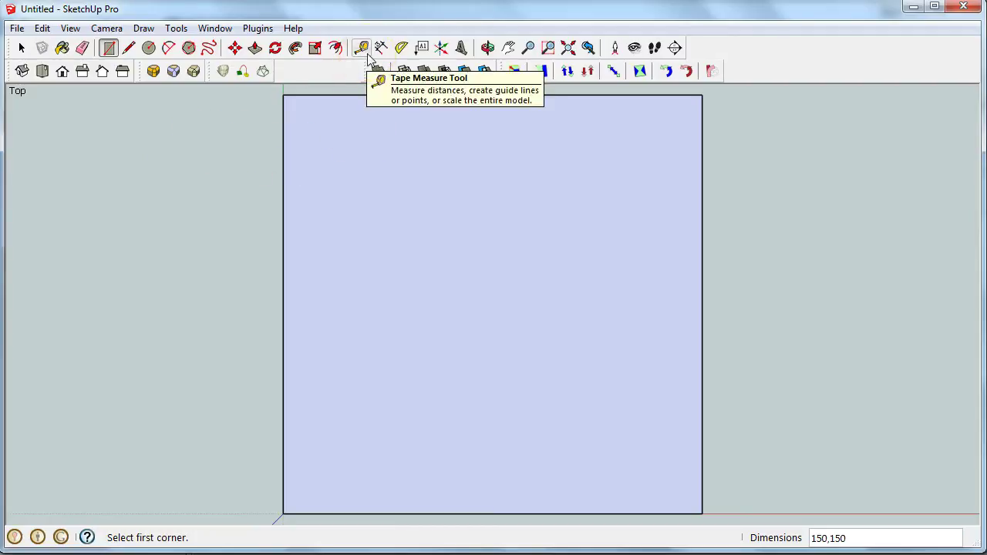
- Place a vertical Tape Measure guide 75 mm in from the square's left edge
click(368, 54)
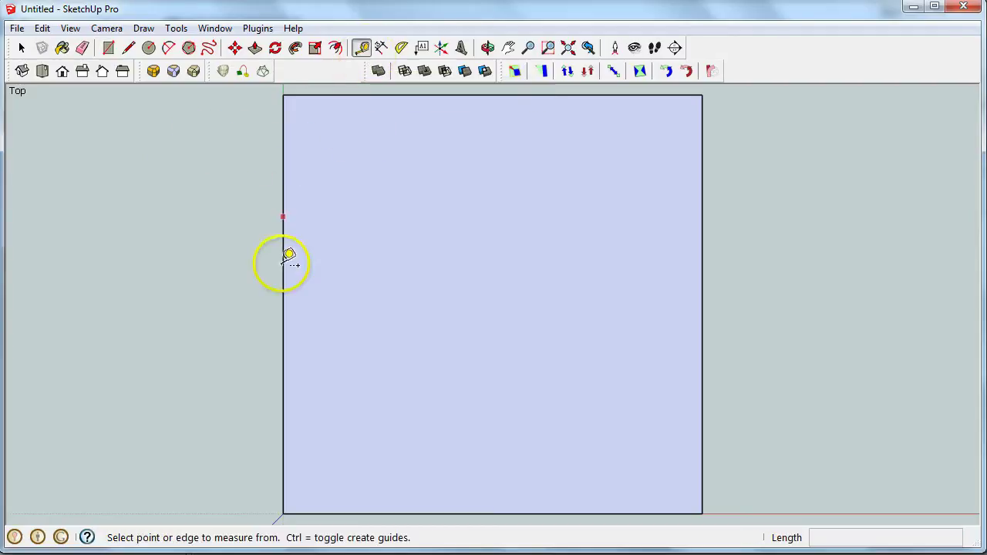
click(283, 316)
drag(368, 335, 501, 513)
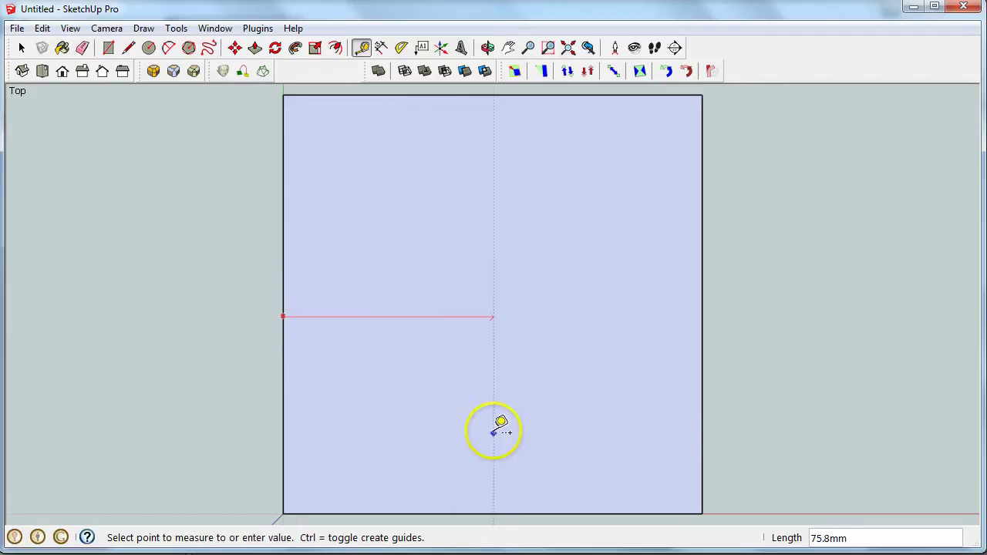
click(497, 509)
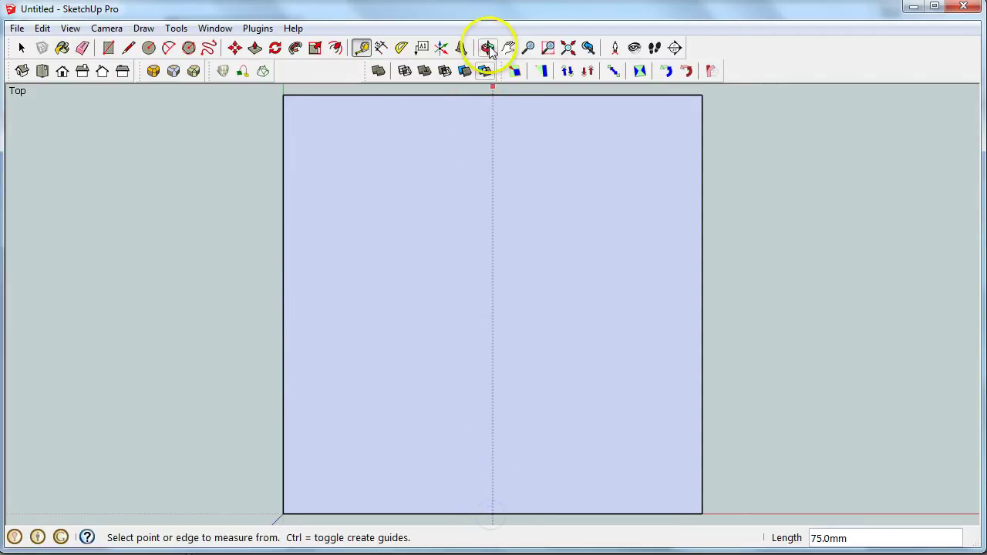
- Draw three 50-sided circles on the guide, shrinking upward: body (~41 mm radius), middle, head
click(148, 47)
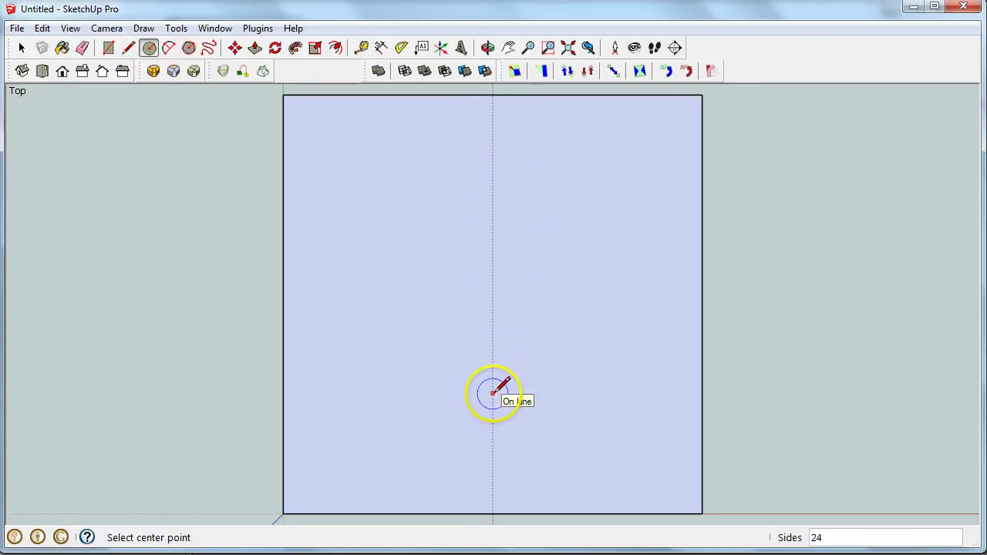
click(492, 394)
text(50)
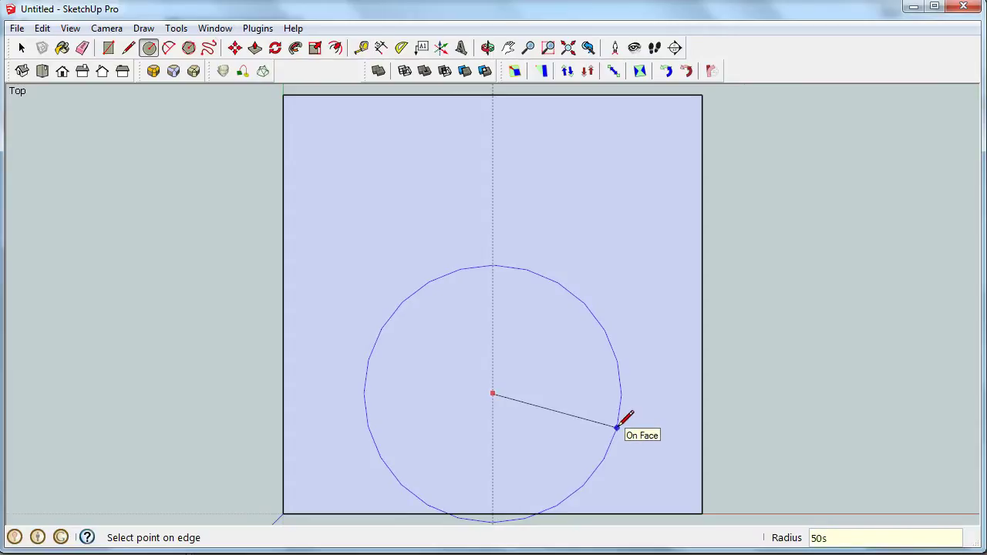
key(Return)
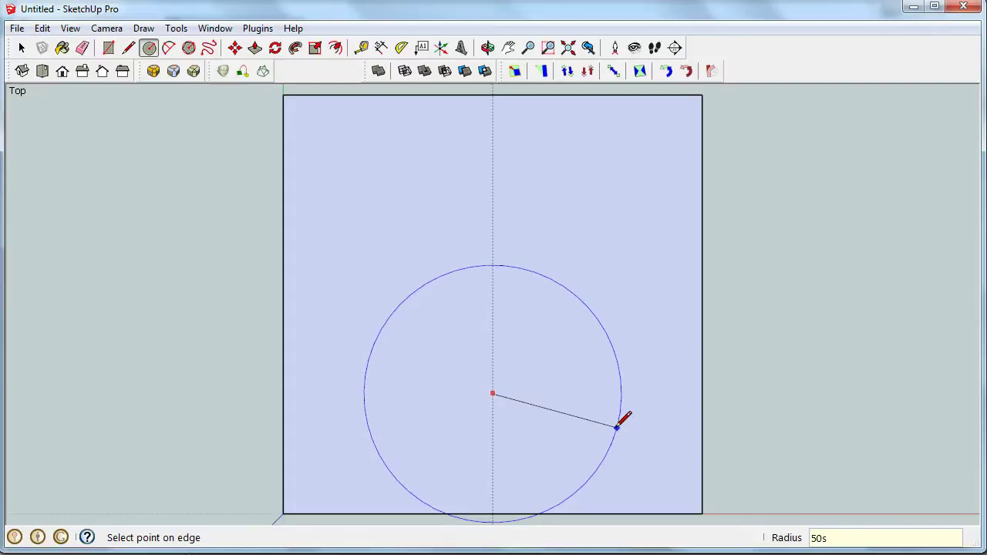
drag(617, 426, 607, 425)
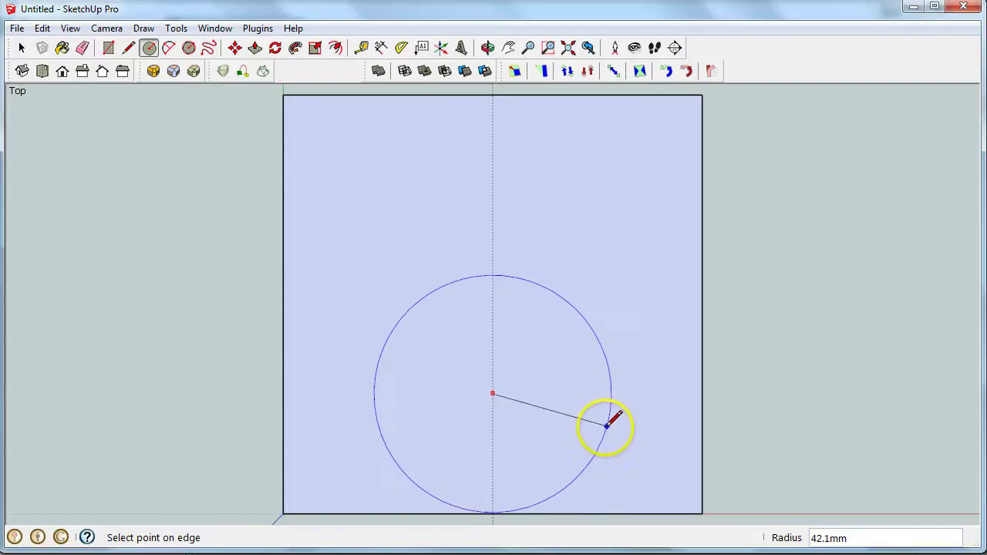
click(602, 428)
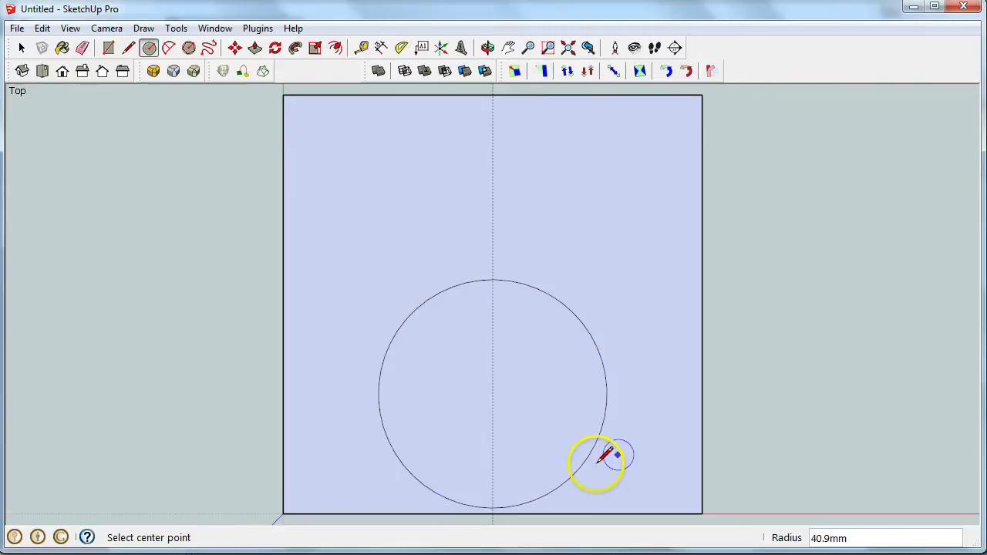
click(492, 233)
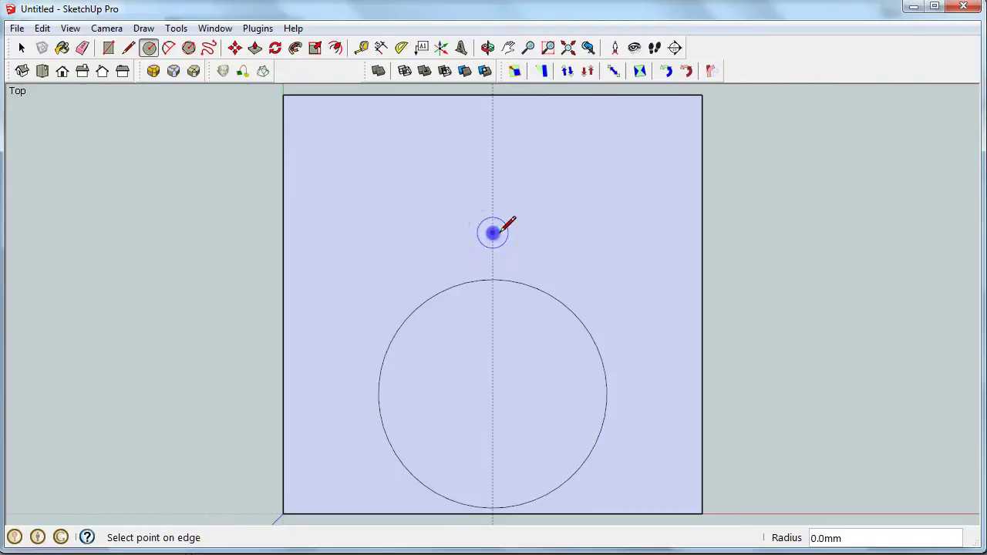
click(562, 245)
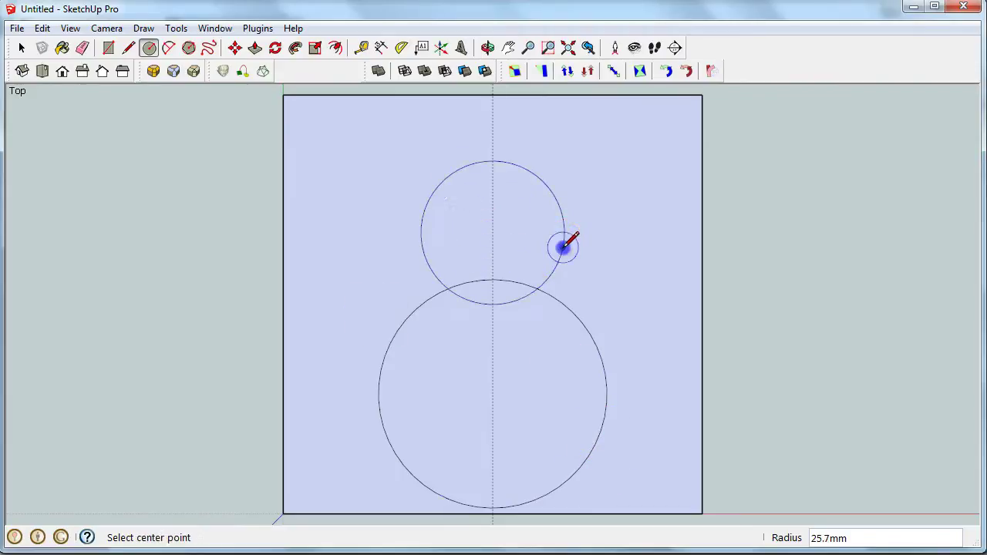
click(492, 125)
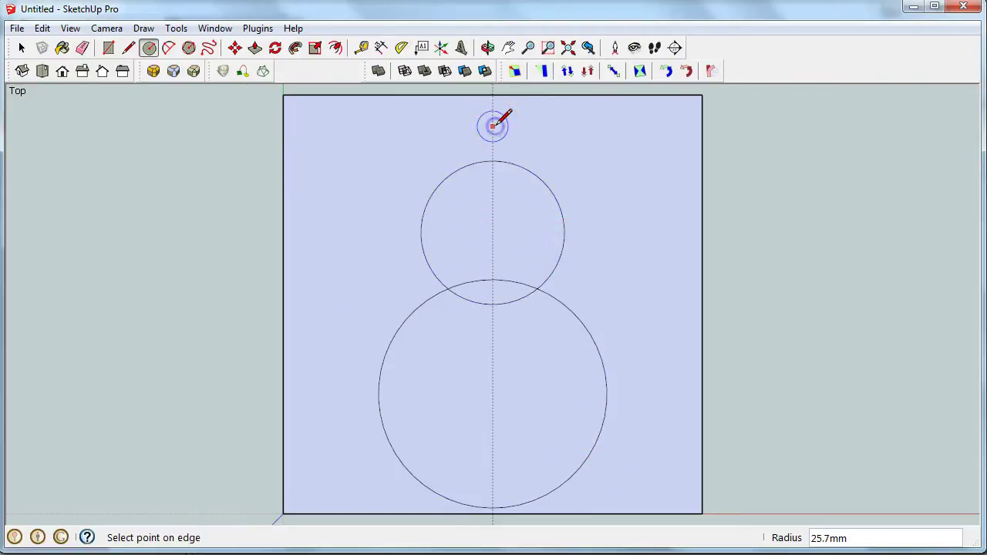
click(539, 141)
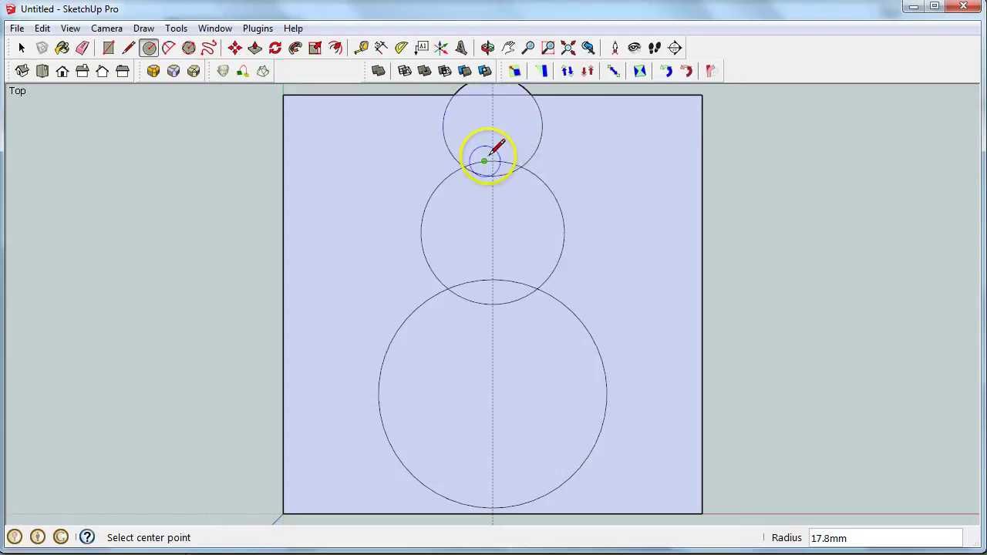
- Erase the overlapping arcs between the head, middle and bottom circles
click(82, 48)
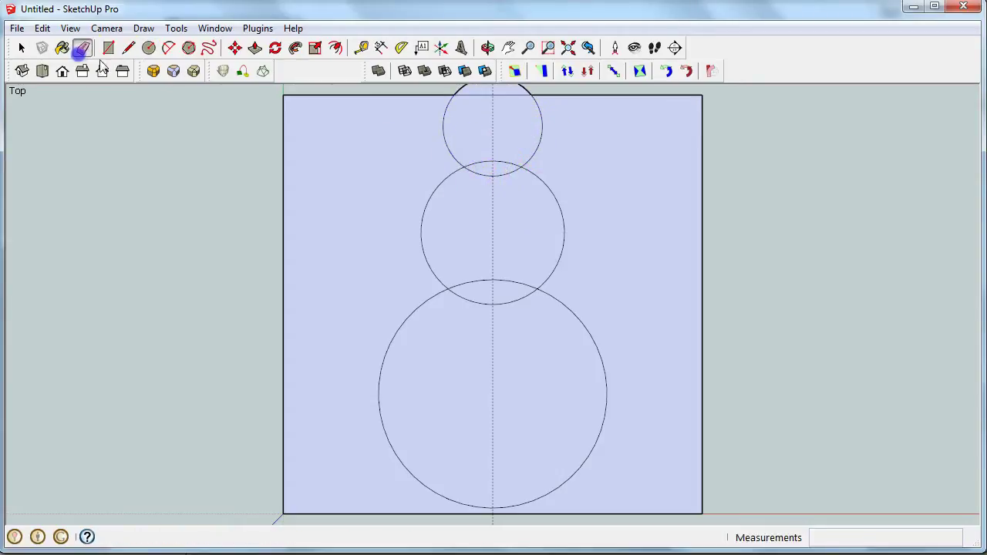
drag(487, 164, 474, 165)
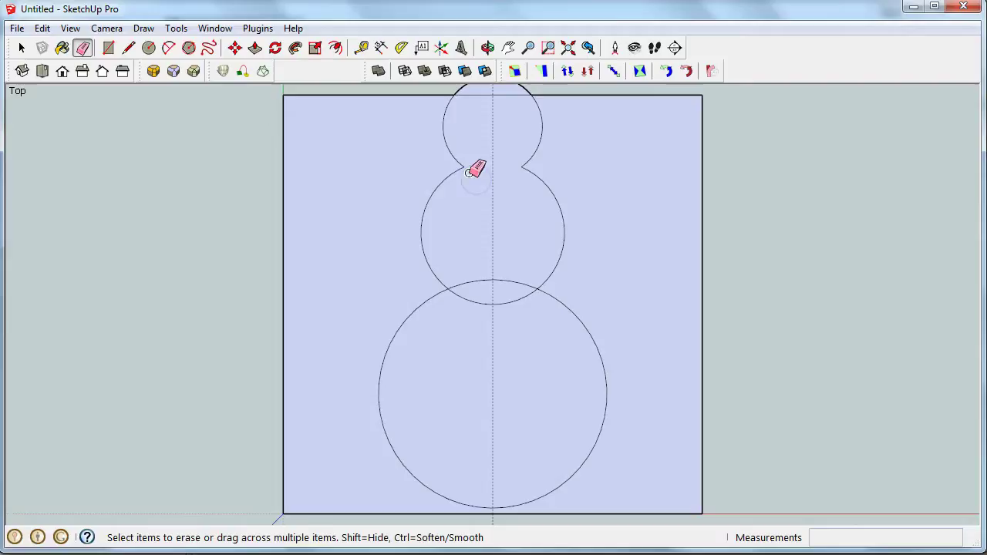
click(473, 154)
click(522, 158)
click(474, 164)
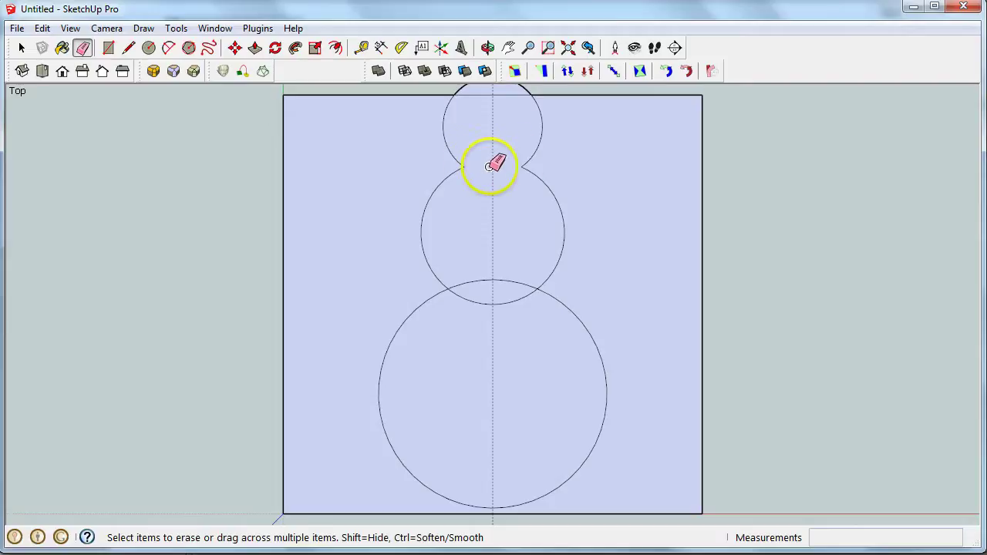
click(473, 305)
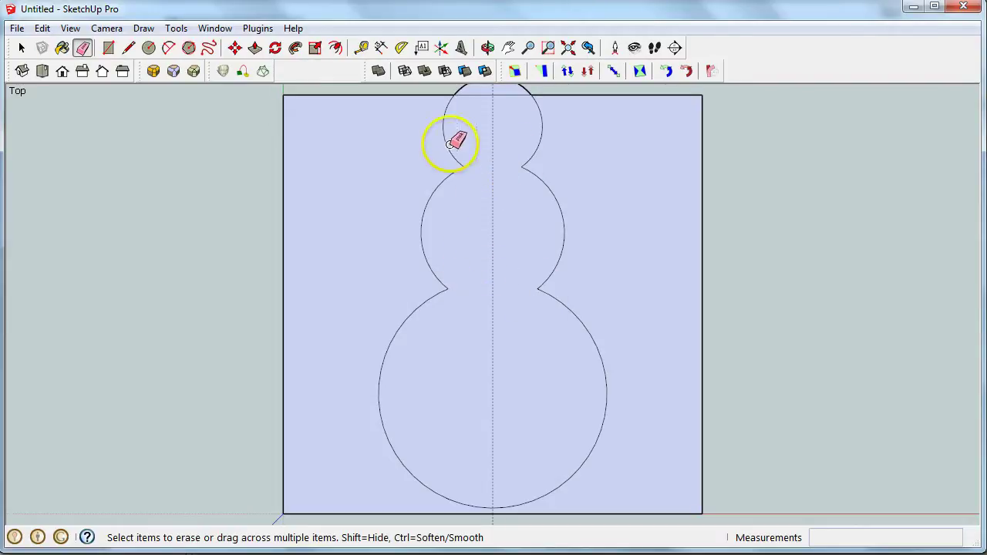
- Erase the square's edges and the leftover edge below the snowman, then orbit to check
click(509, 95)
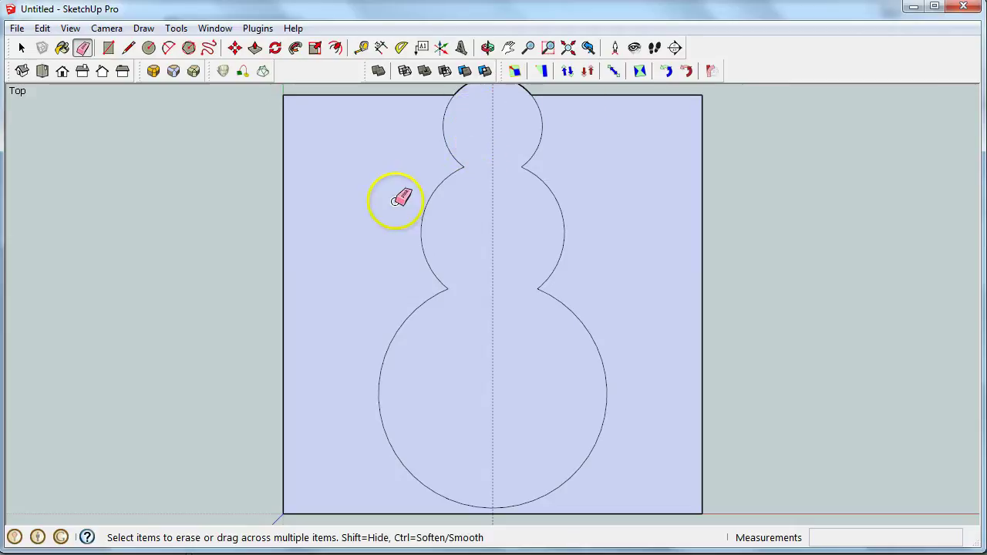
click(284, 363)
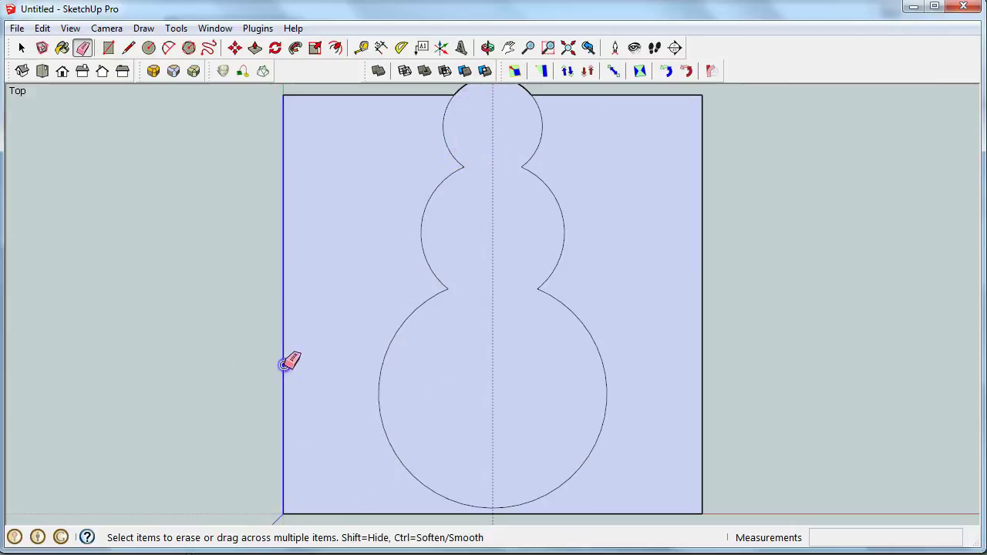
click(363, 95)
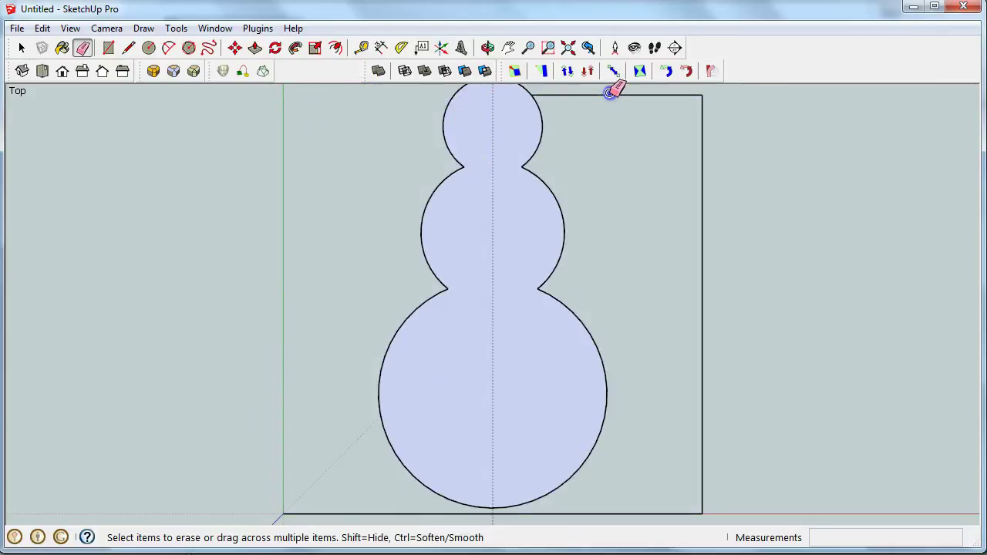
mouse_move(610, 95)
mouse_down()
mouse_move(731, 132)
mouse_move(702, 165)
mouse_up()
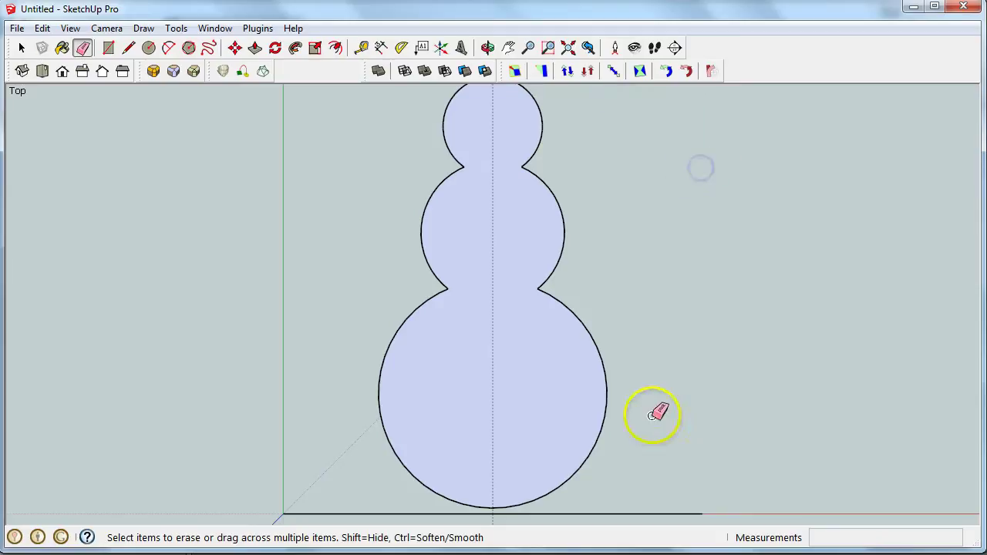
click(660, 513)
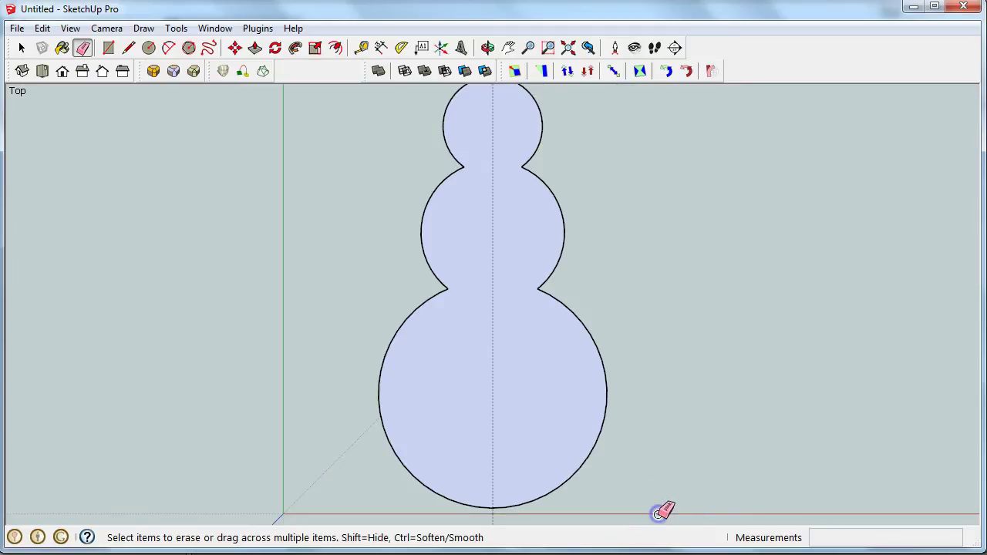
drag(881, 411, 750, 418)
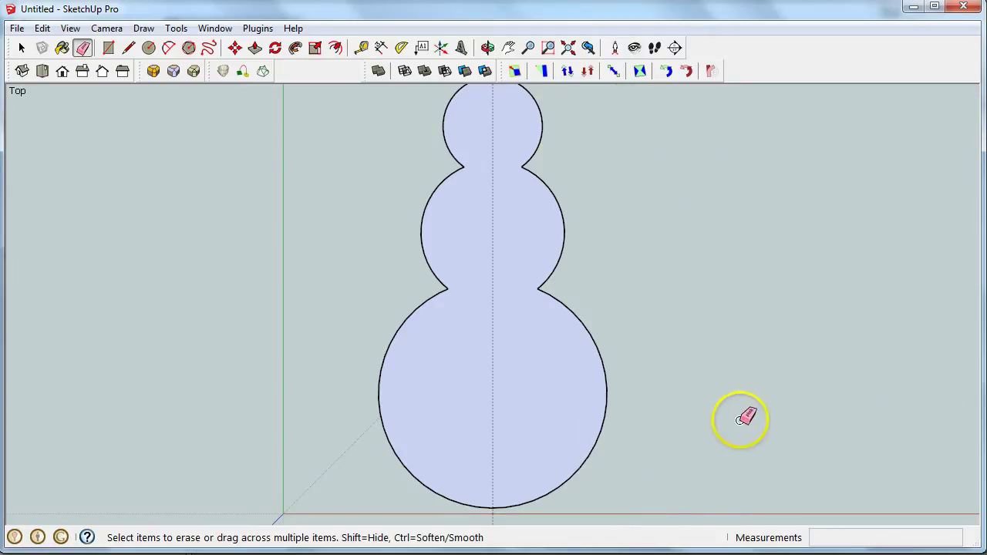
mouse_move(672, 456)
middle_down()
mouse_move(553, 379)
mouse_move(530, 302)
mouse_move(501, 298)
middle_up()
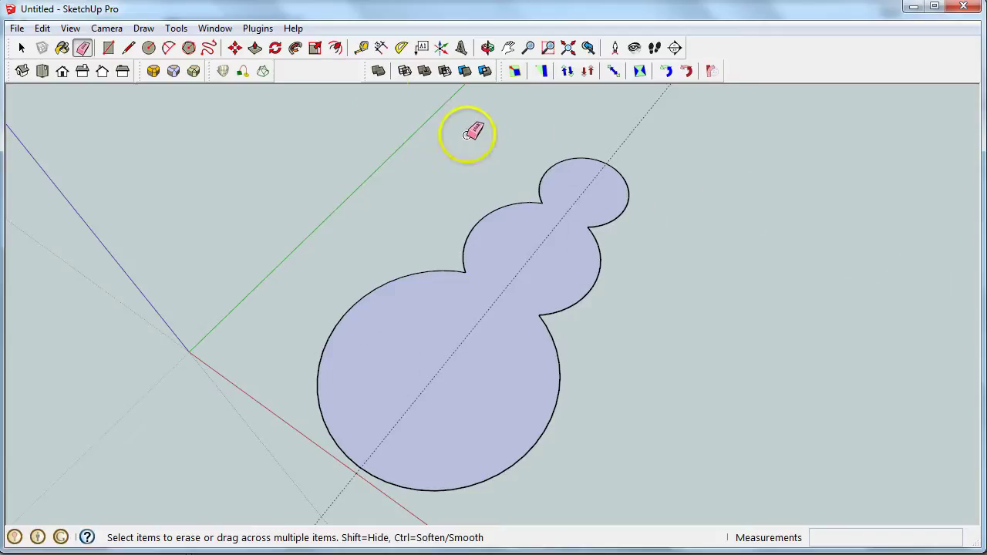
- Place a three-line 'hole / cutter / handle' note beside the snowman, then move it up-right
click(421, 47)
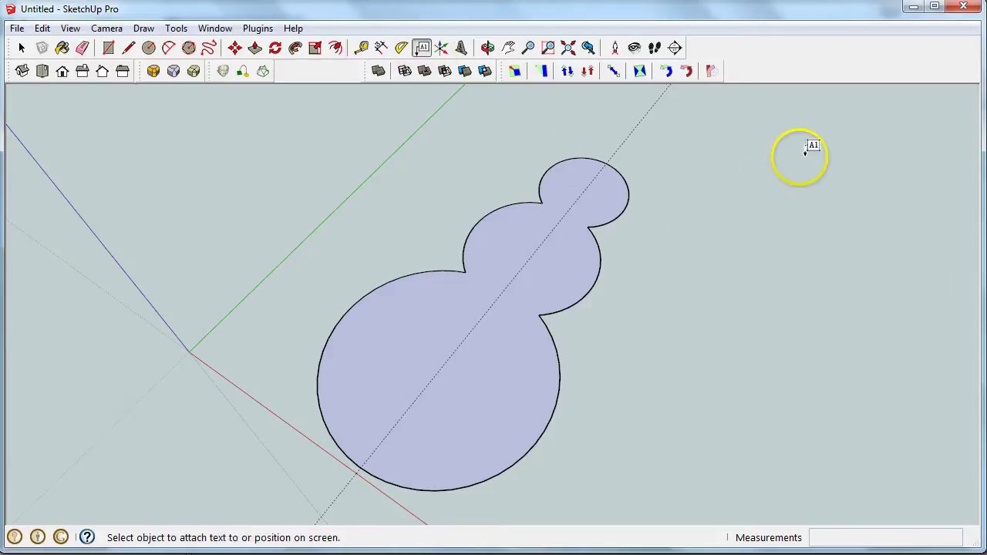
click(697, 269)
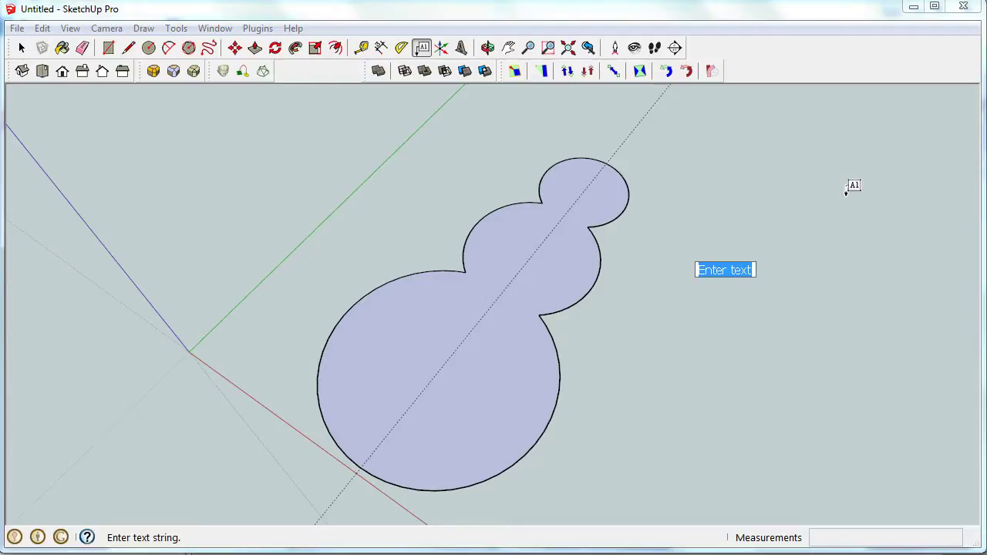
text(hole)
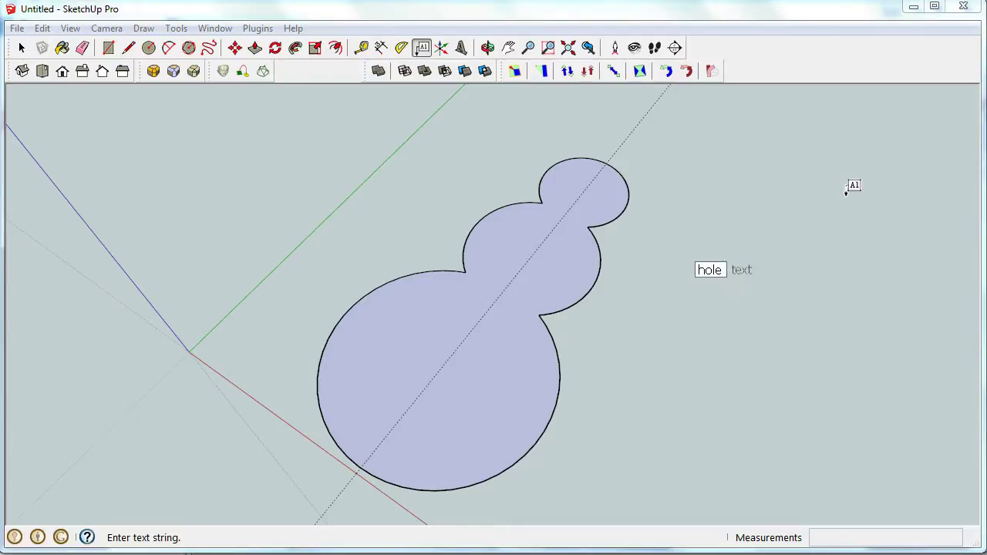
key(Return)
text(cutter)
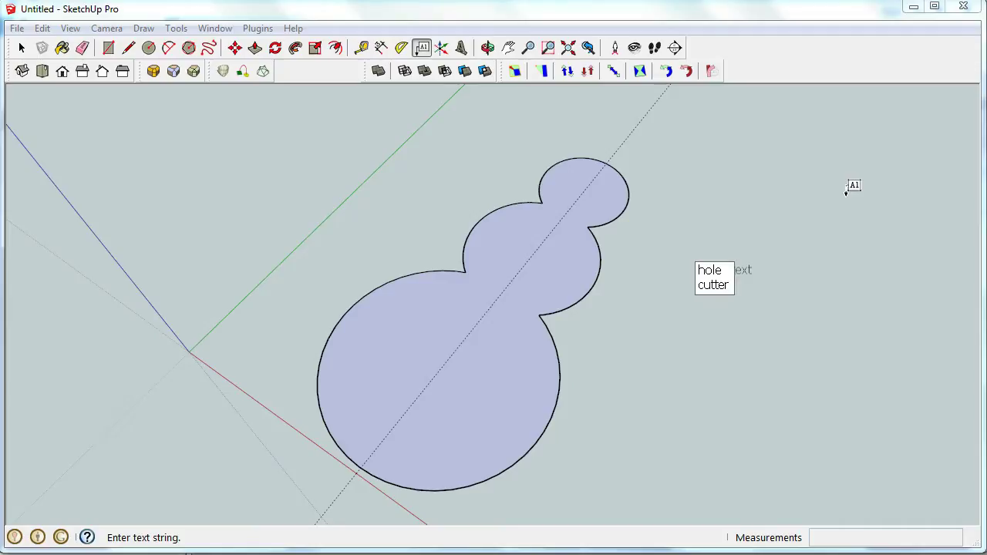
key(Return)
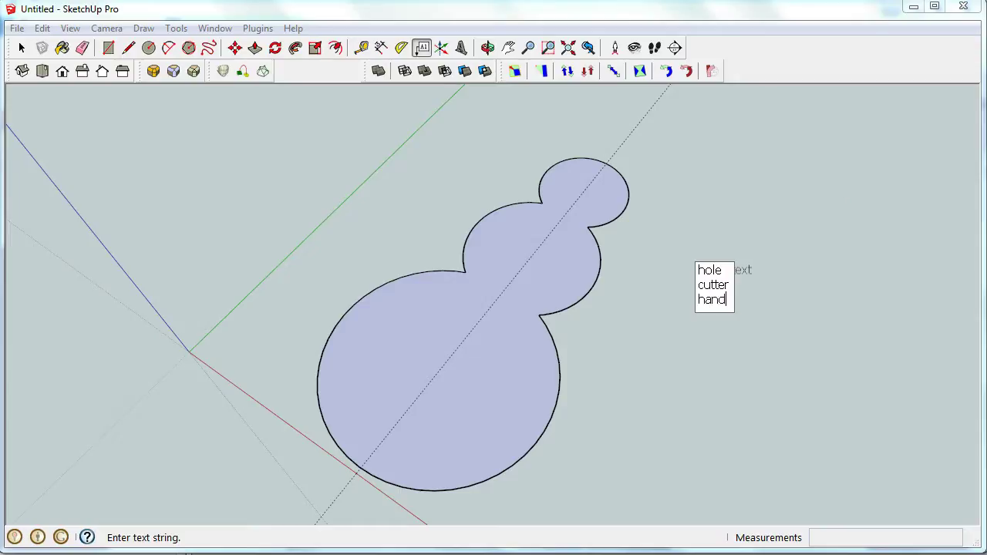
text(le)
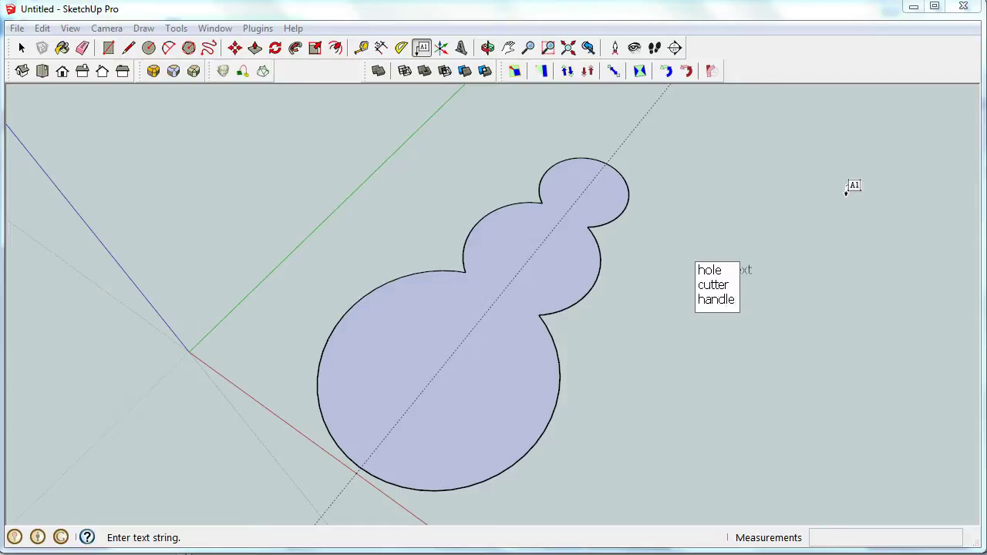
mouse_move(743, 234)
mouse_down()
mouse_move(773, 298)
mouse_move(722, 302)
mouse_move(724, 248)
mouse_move(823, 275)
mouse_up()
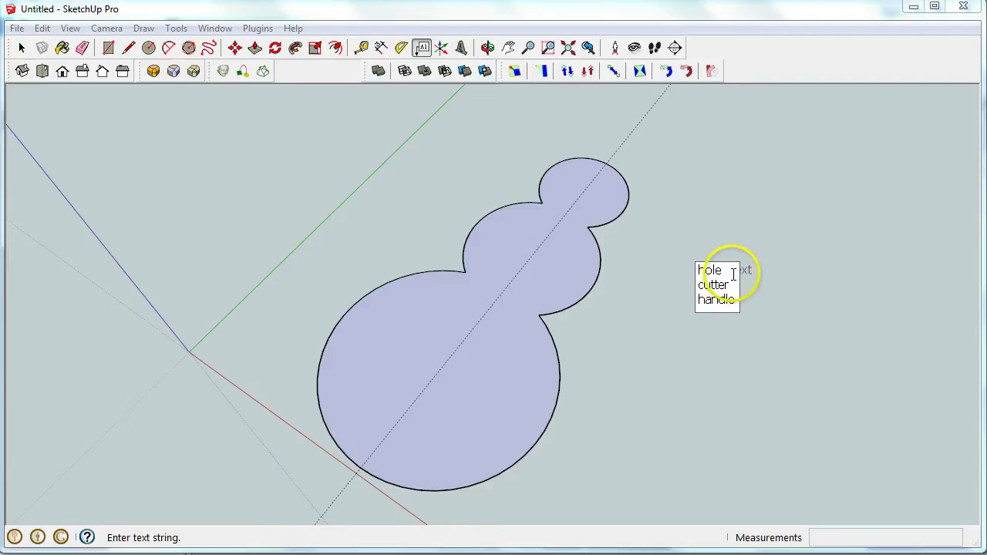
click(773, 293)
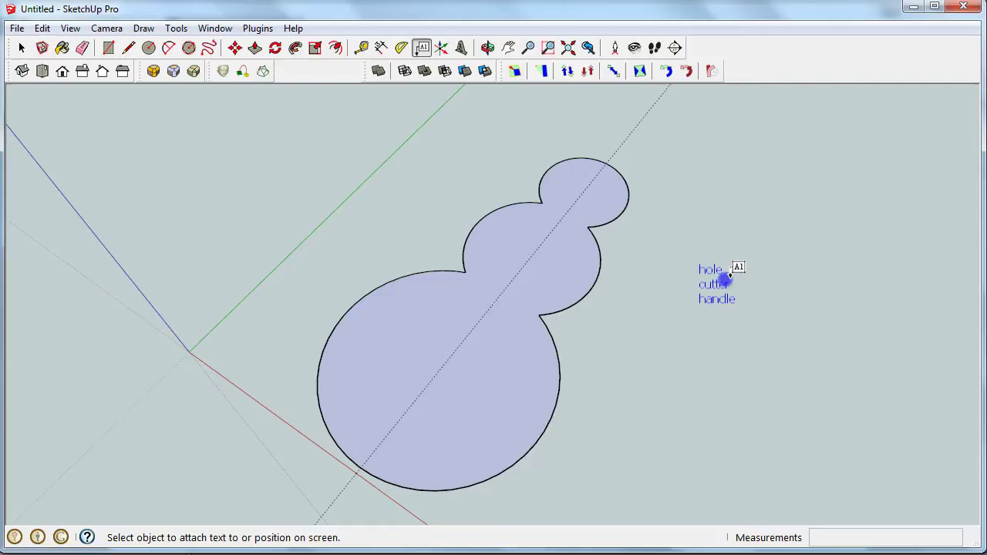
drag(738, 276, 796, 262)
click(806, 258)
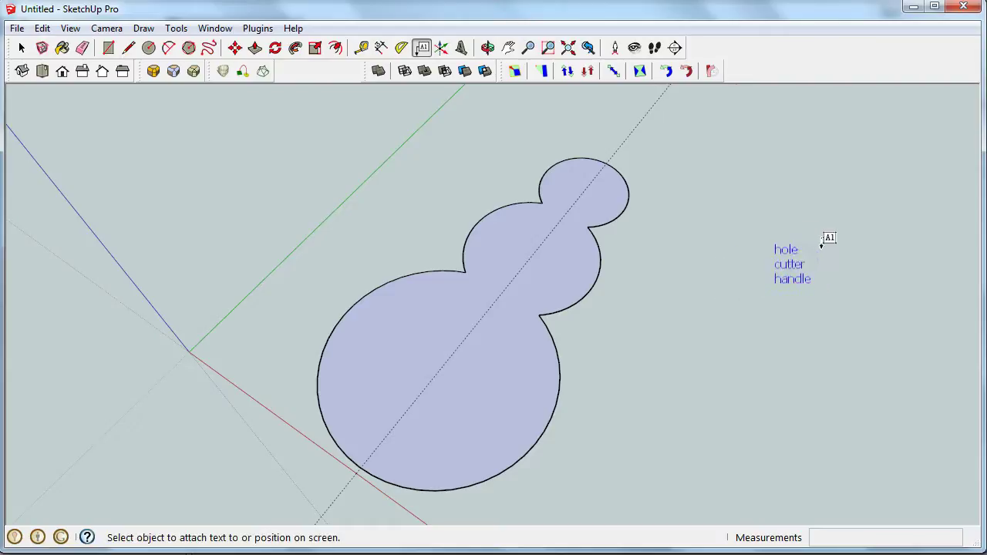
- Add an 'offset 5 mm' note beside the hole label
click(813, 247)
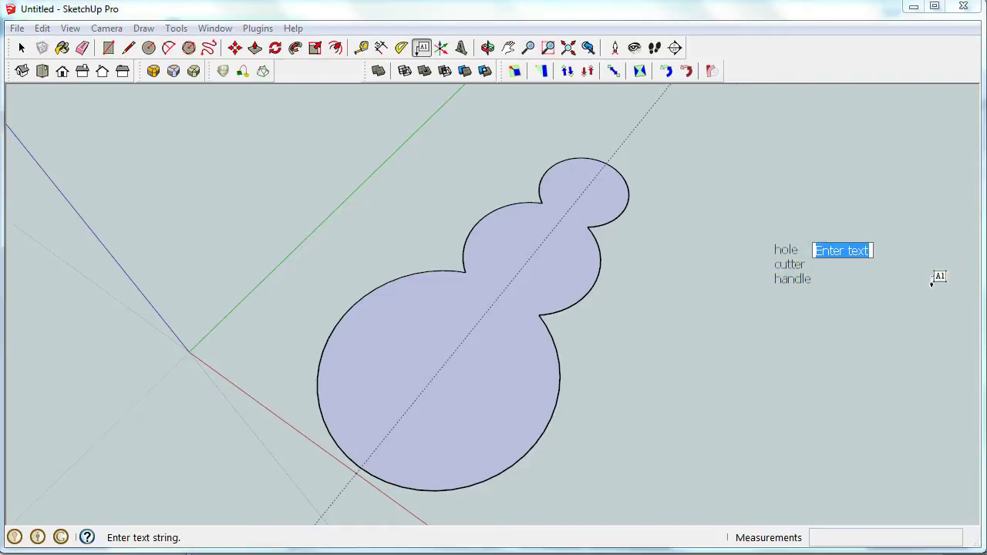
text(offset 5 mm)
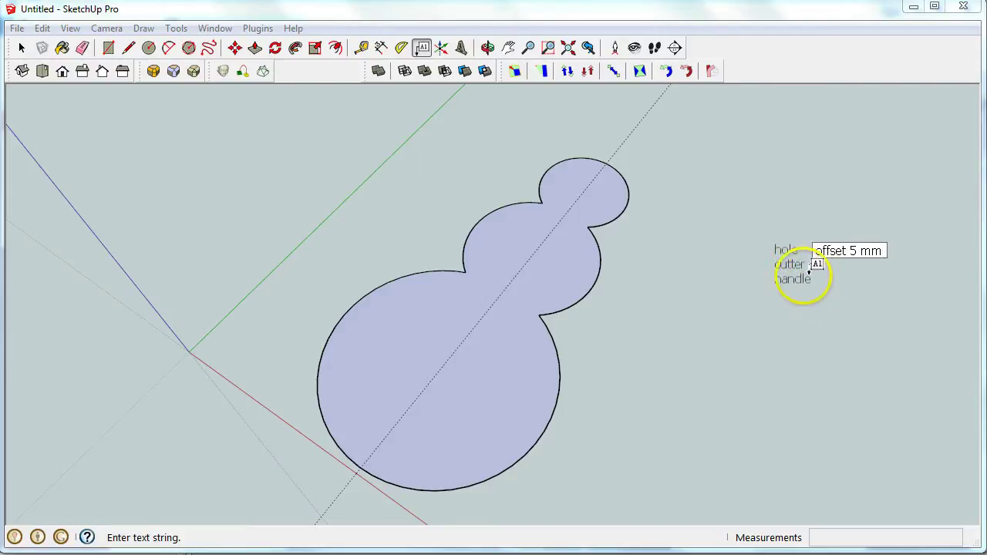
click(815, 276)
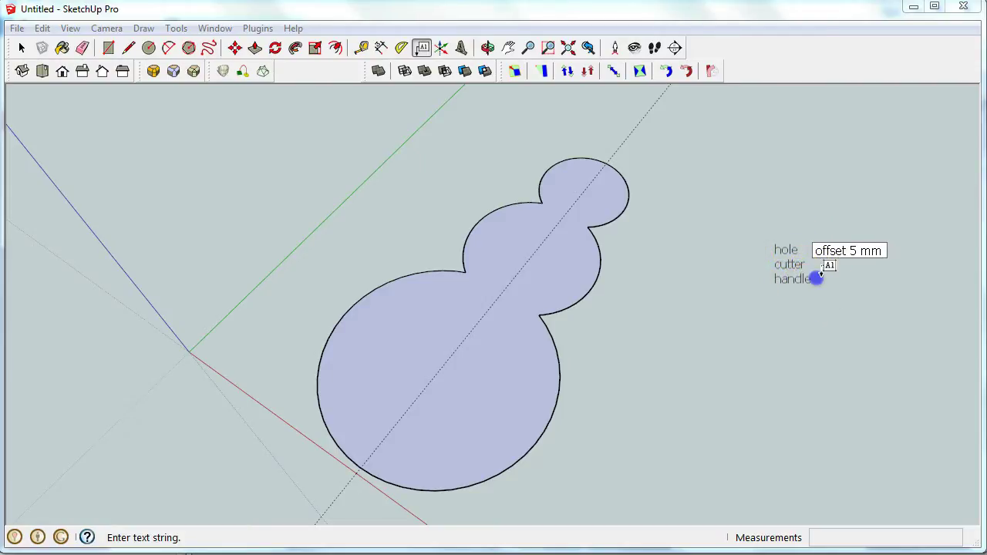
- Add an 'offset 6 mm' note beside the handle label
click(814, 279)
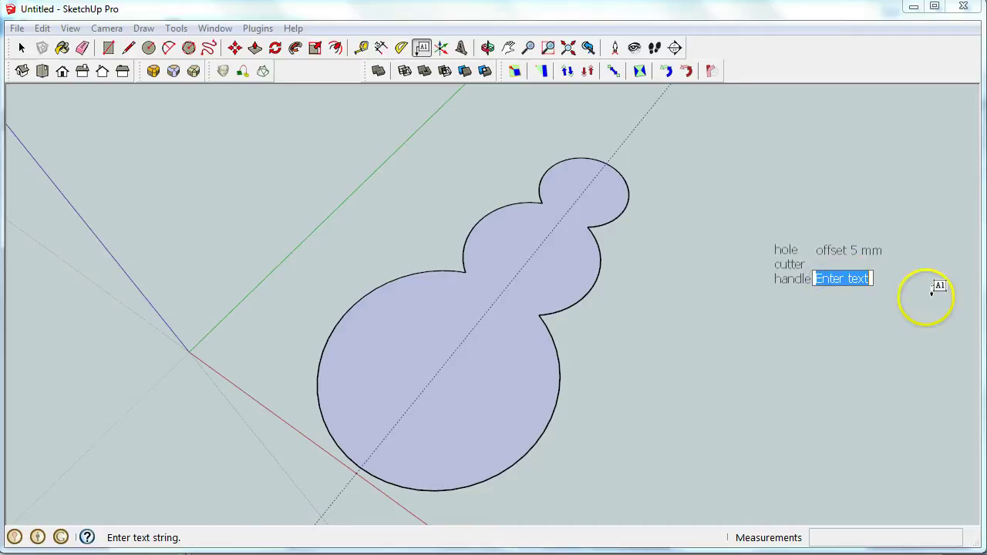
text(offset 6 mm)
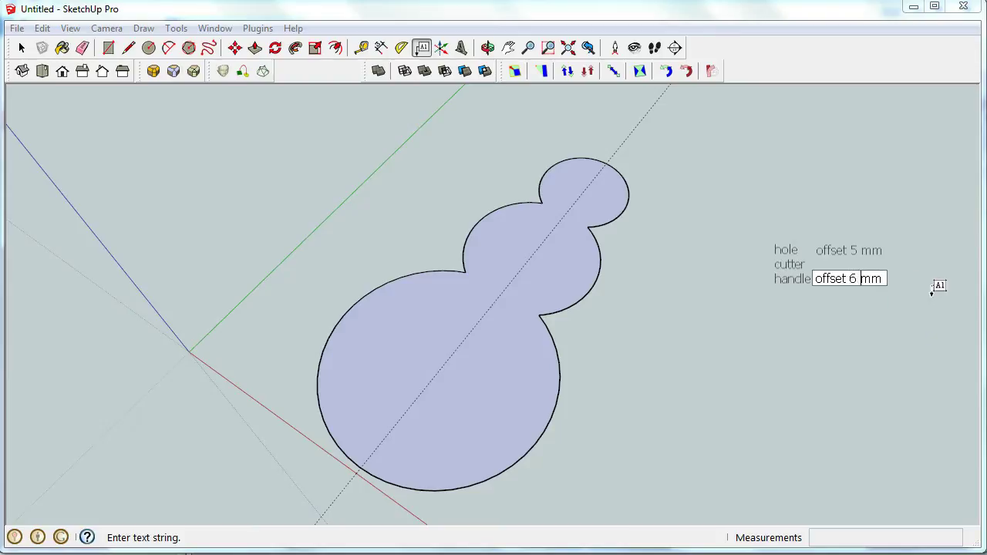
click(868, 352)
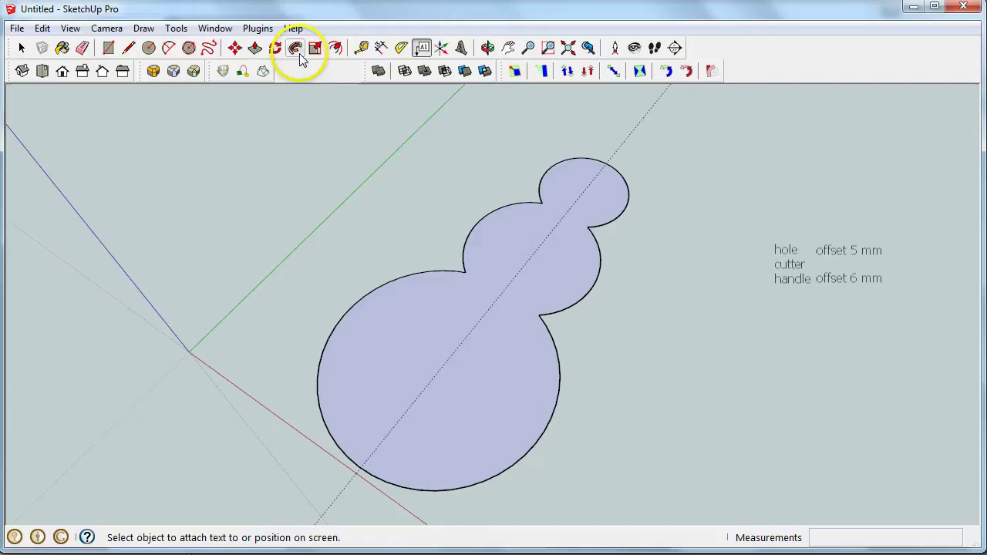
click(337, 51)
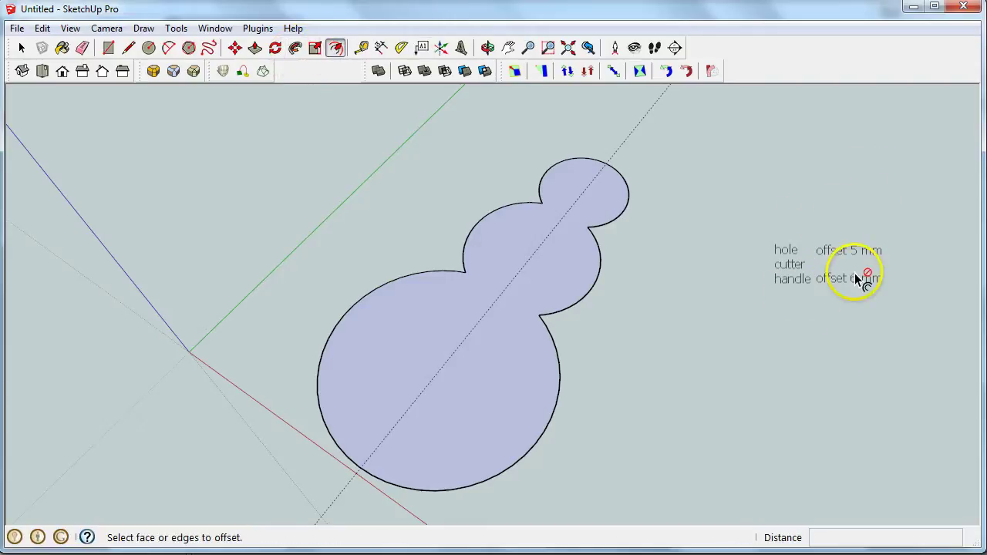
- Offset the snowman's edge outward into a wide surrounding band, then zoom in on a notch
click(548, 417)
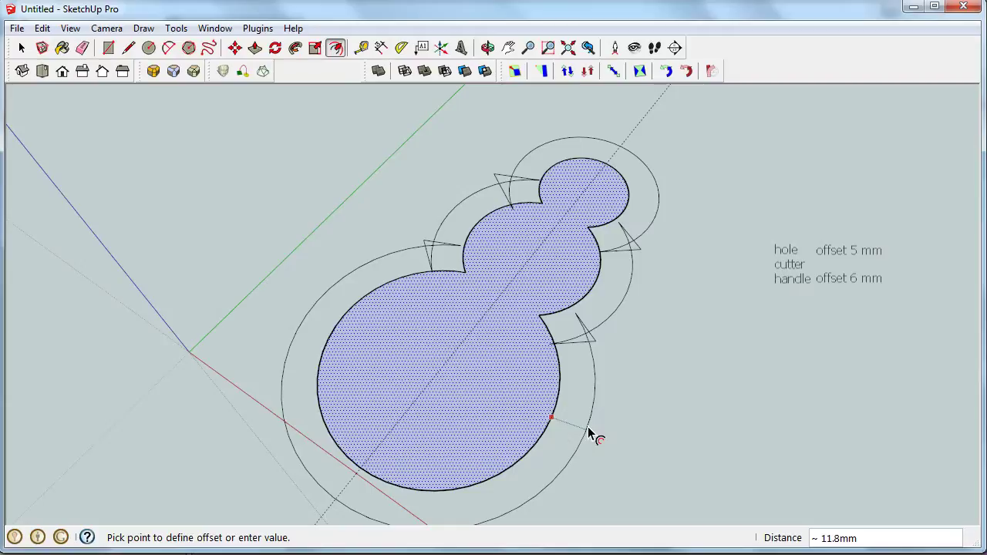
text(11)
key(Return)
click(533, 293)
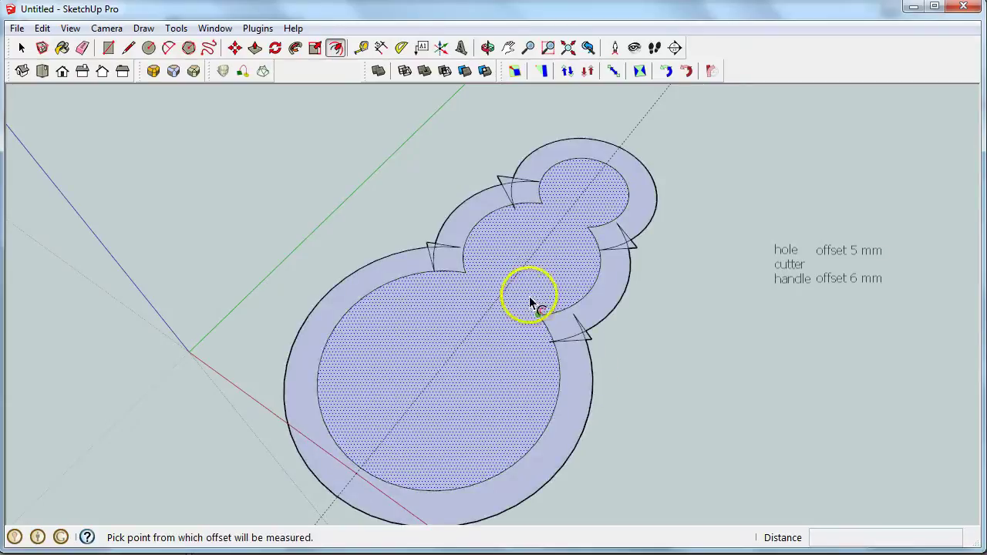
scroll(579, 334, up, 3)
scroll(576, 337, up, 2)
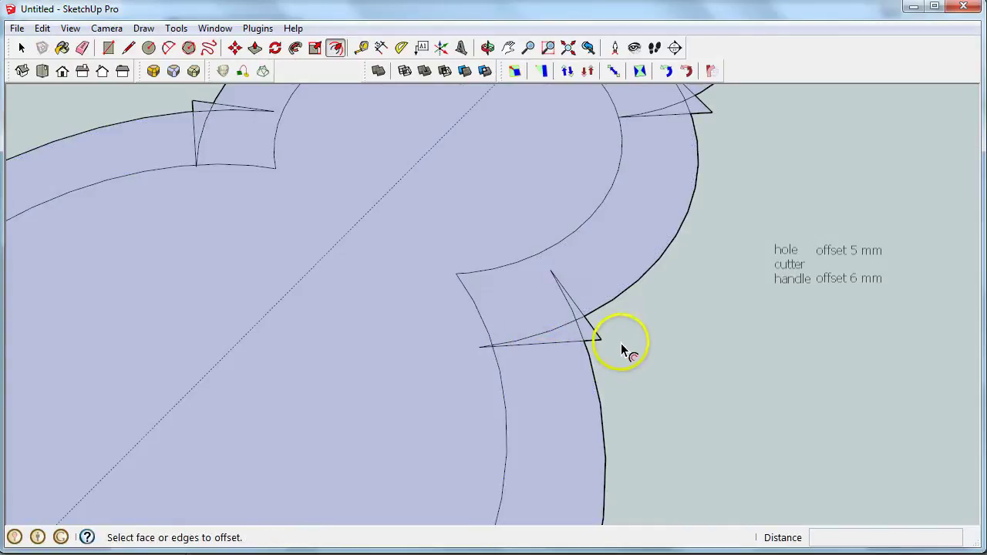
- Erase the stray triangle tips and short edges at the notches of the offset outline
key(e)
drag(602, 327, 599, 337)
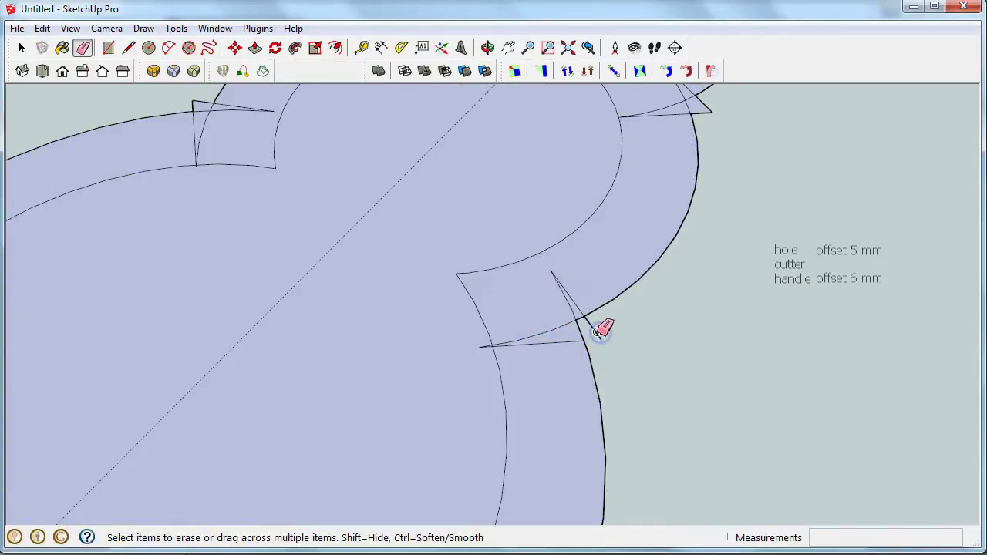
click(599, 332)
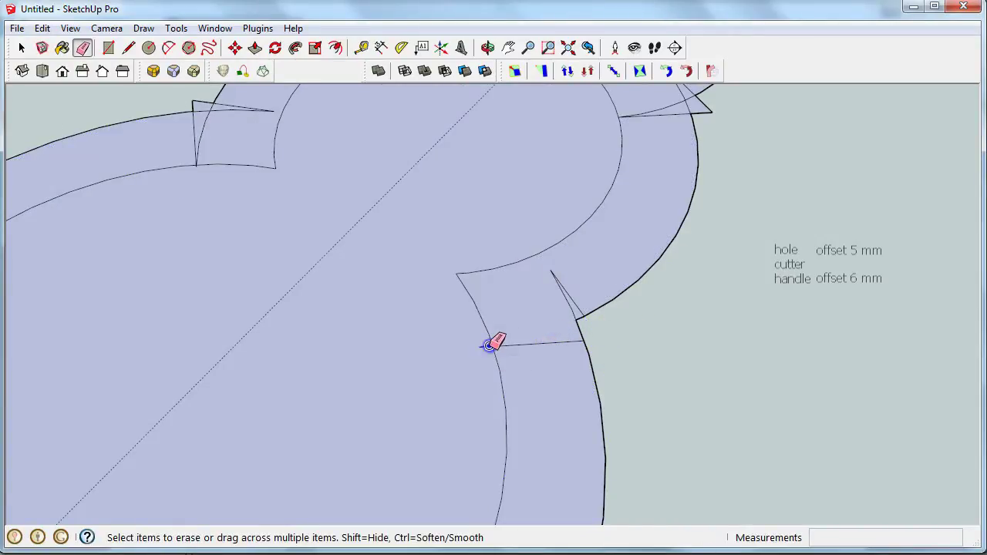
click(512, 344)
click(564, 293)
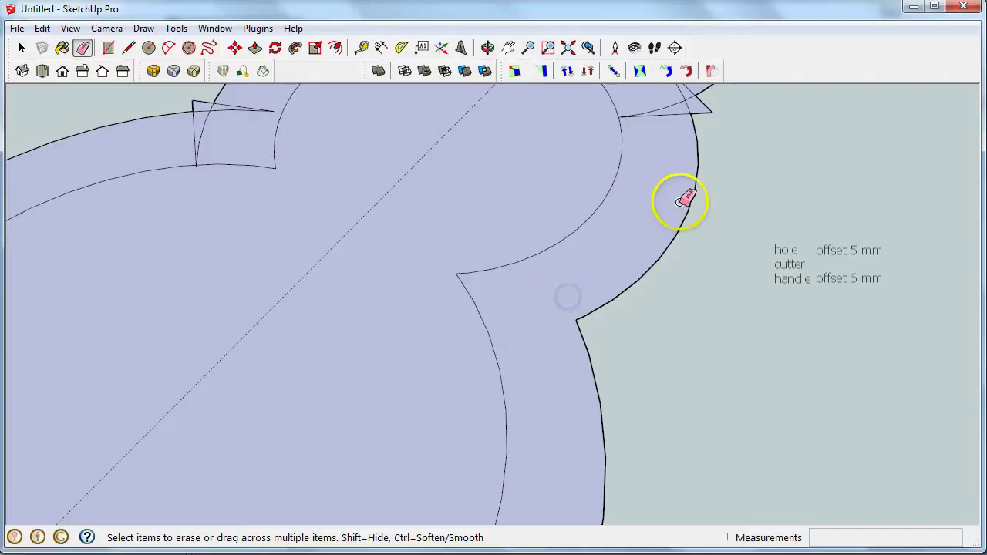
scroll(679, 202, down, 3)
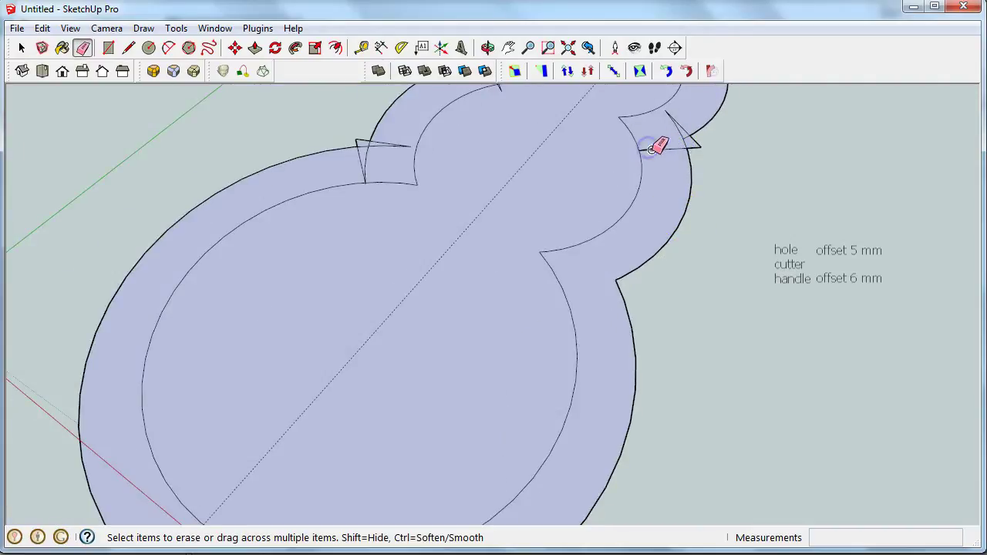
click(651, 149)
click(700, 146)
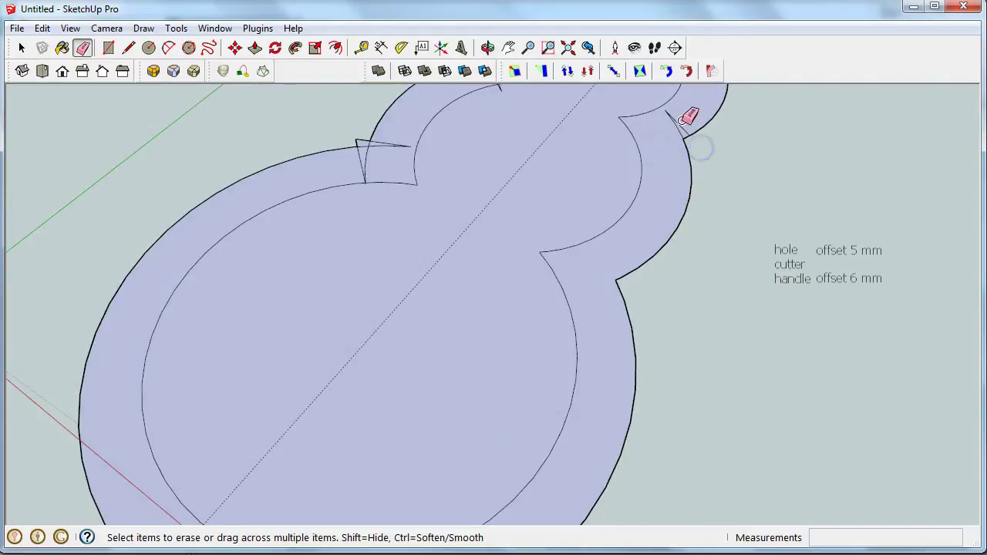
scroll(619, 150, down, 3)
click(481, 162)
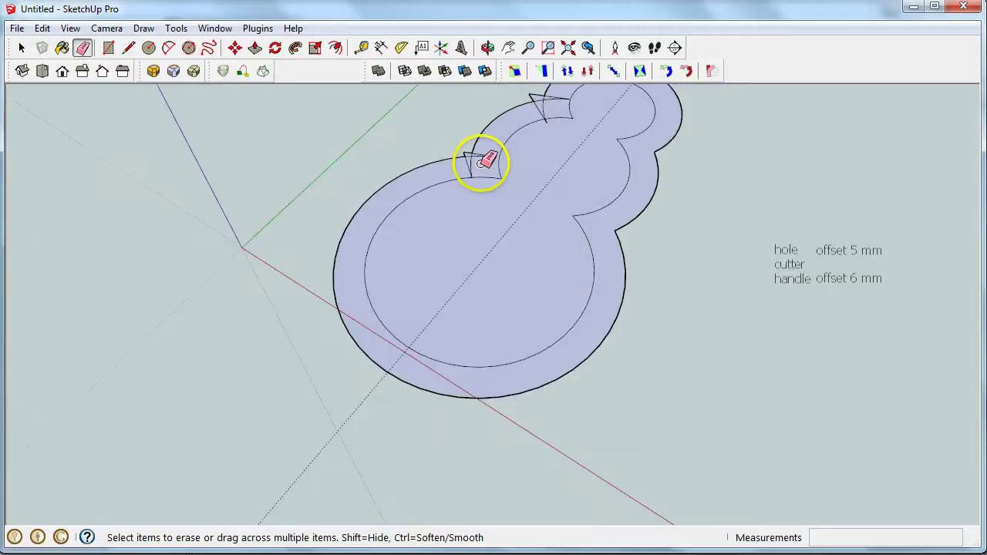
scroll(459, 154, up, 4)
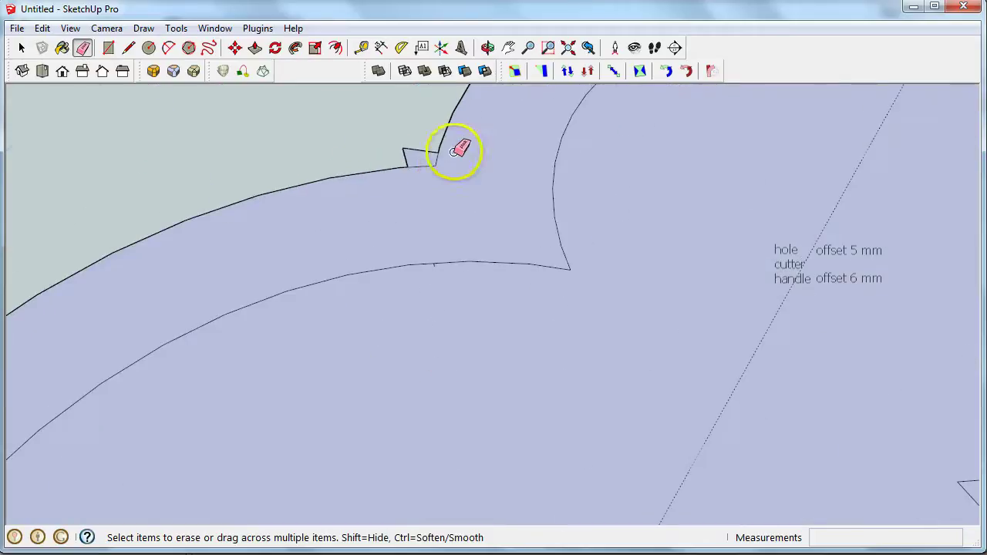
drag(400, 150, 424, 173)
- Erase the long left and right inner offset arcs
click(433, 264)
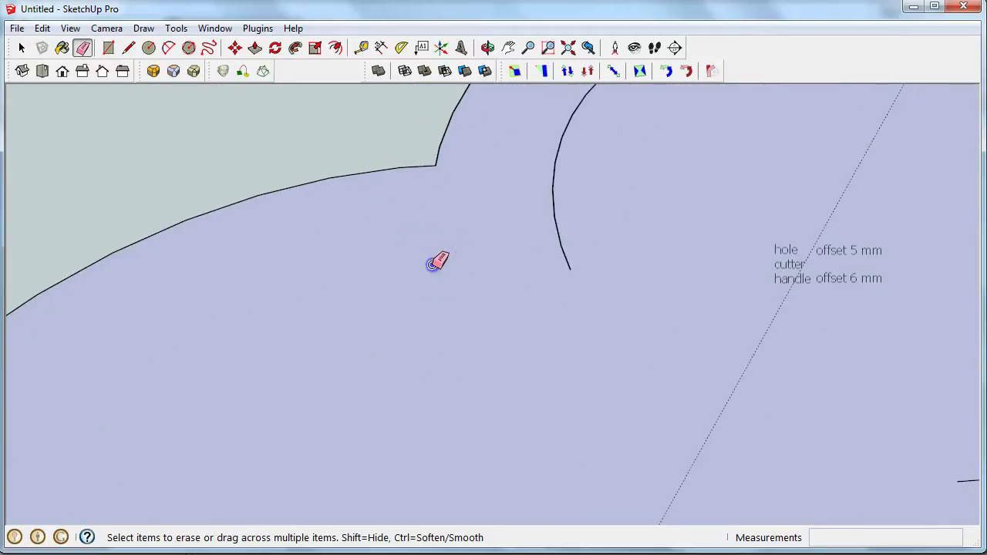
scroll(528, 265, down, 3)
scroll(594, 298, up, 1)
scroll(602, 330, up, 2)
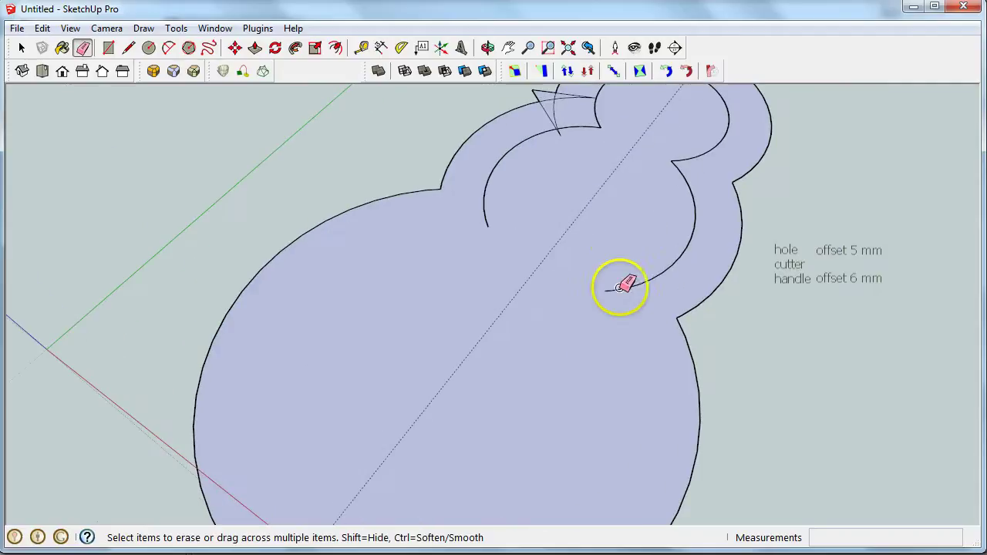
middle_drag(610, 231, 606, 346)
scroll(678, 363, up, 2)
scroll(686, 197, up, 2)
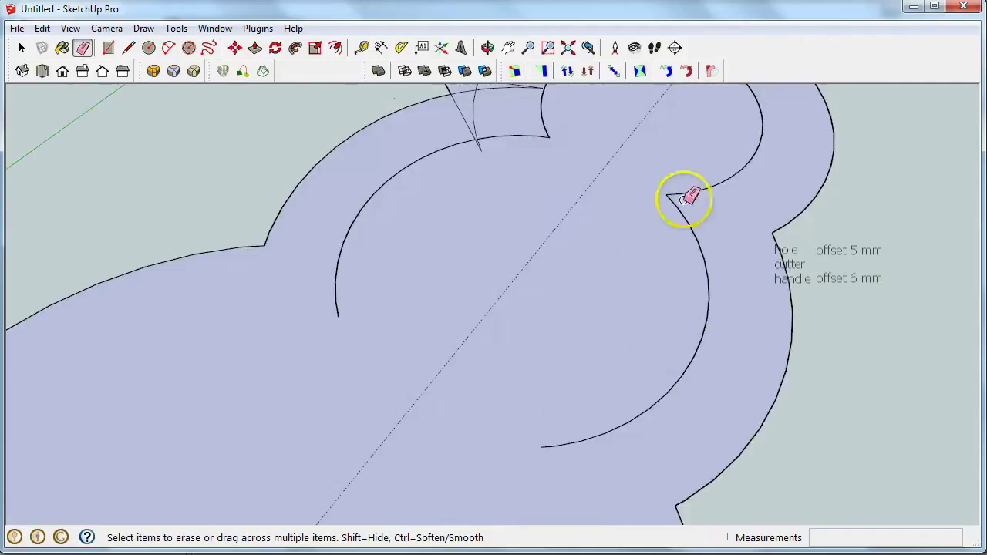
click(335, 262)
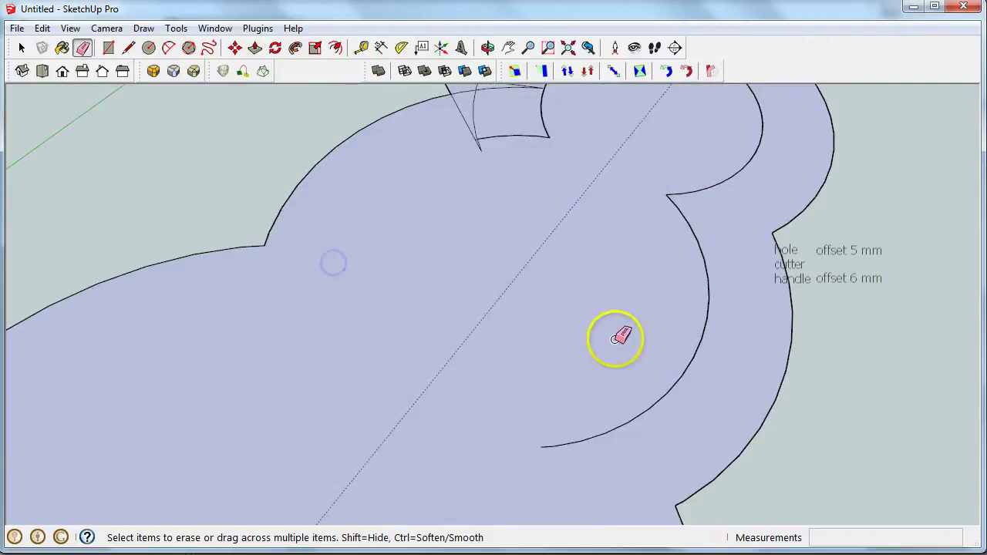
click(687, 375)
click(679, 209)
click(695, 231)
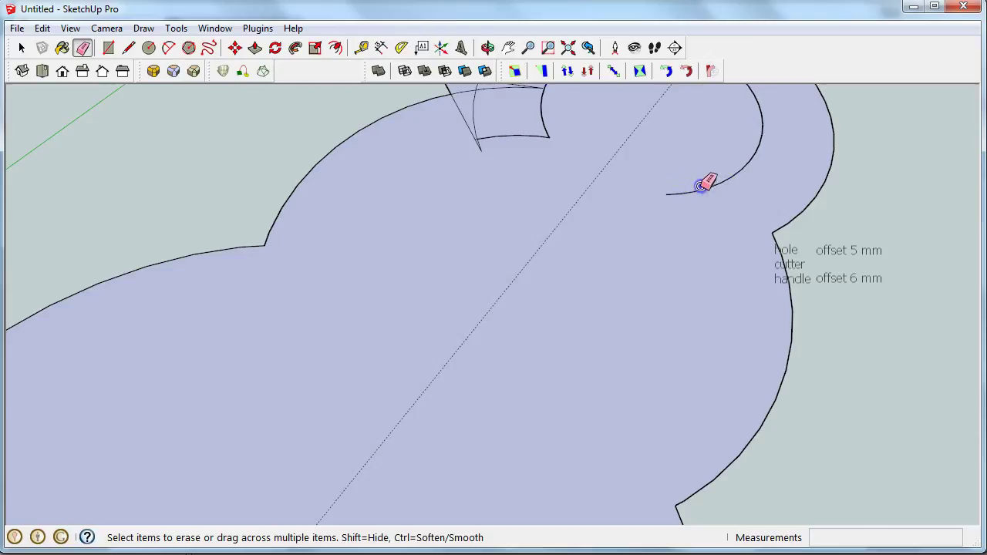
click(702, 185)
click(702, 254)
- Erase the remaining inner arc pieces, stubs and wedge lines near the top
click(592, 208)
click(483, 154)
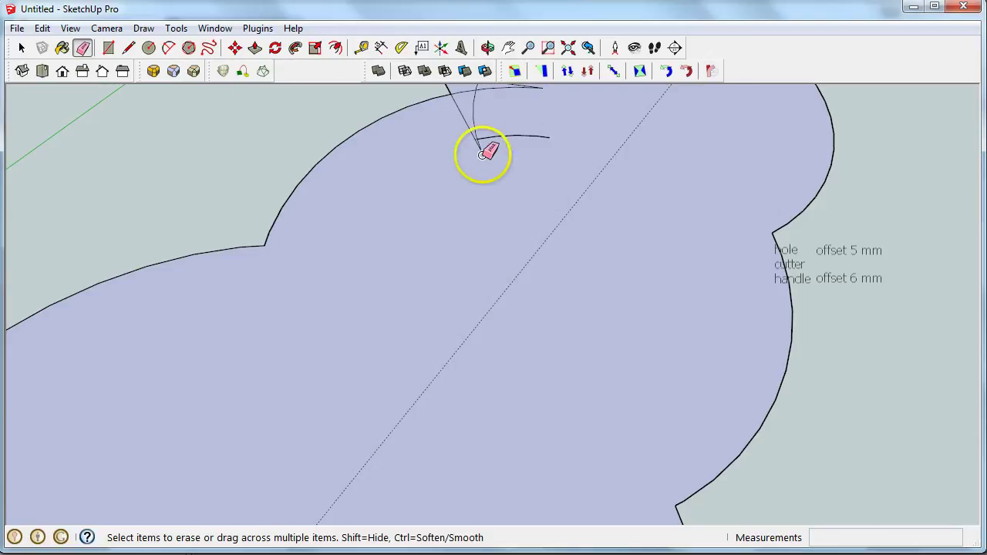
click(472, 135)
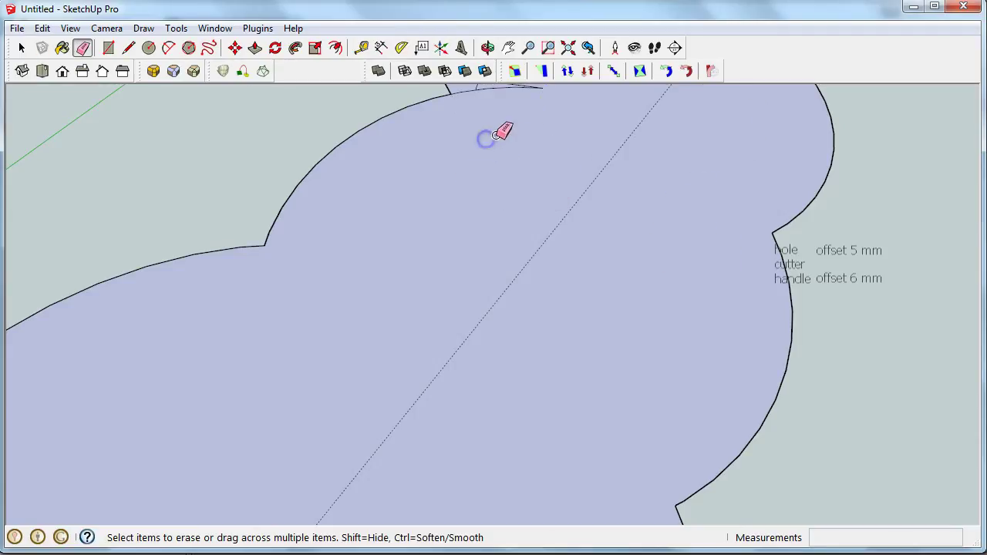
middle_drag(496, 135, 517, 251)
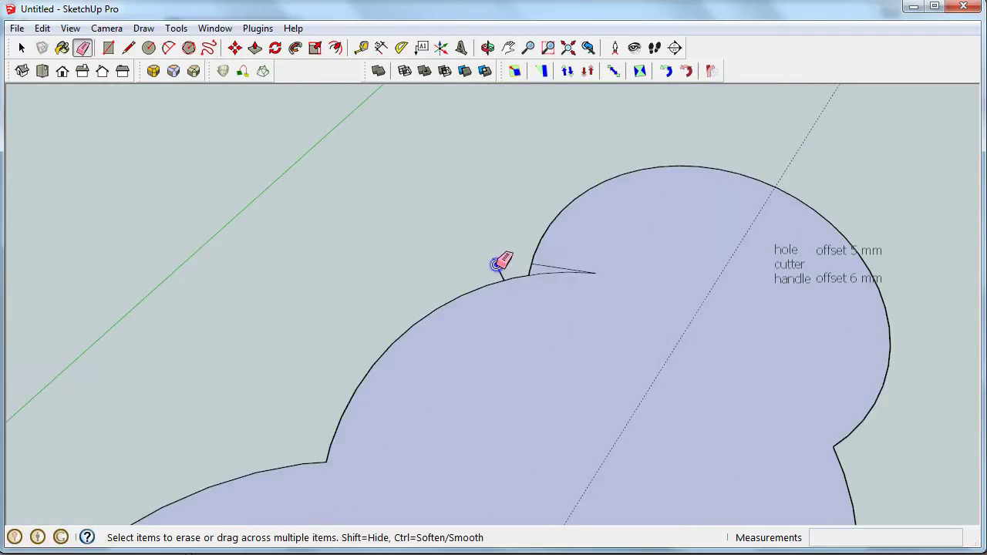
click(498, 265)
click(576, 280)
mouse_move(671, 335)
middle_down()
mouse_move(650, 410)
mouse_move(581, 359)
mouse_move(581, 266)
mouse_move(522, 282)
mouse_move(498, 226)
mouse_move(623, 256)
mouse_move(608, 286)
middle_up()
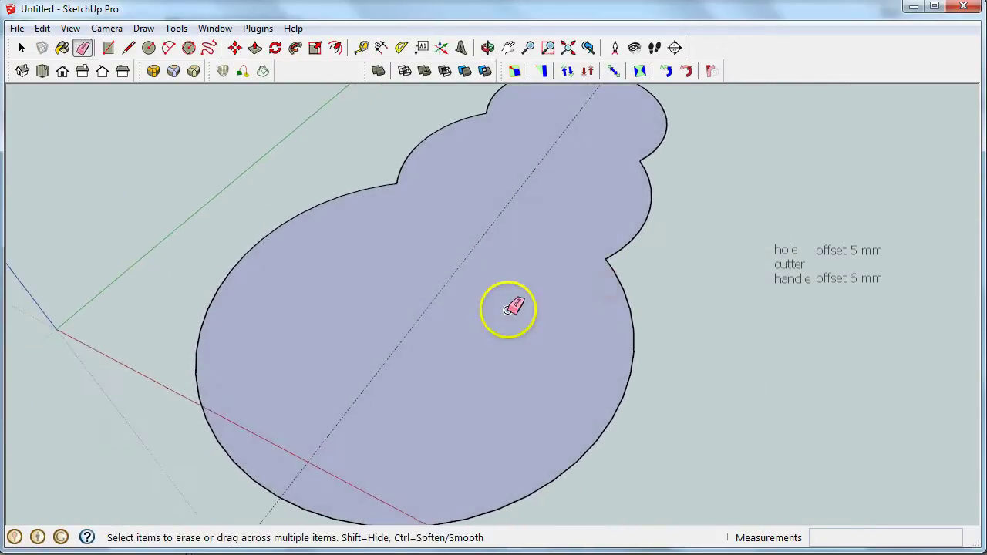
key(l)
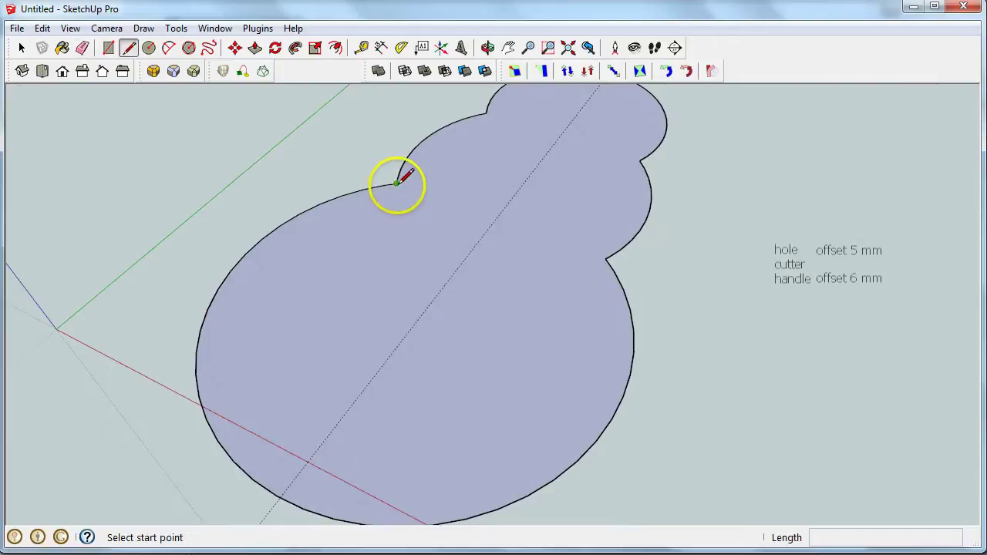
click(395, 183)
click(606, 259)
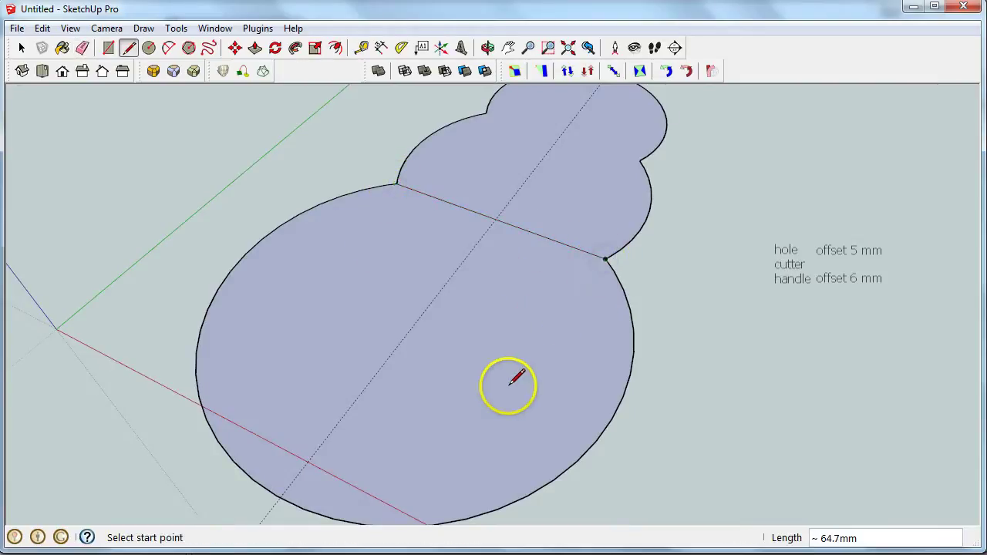
key(p)
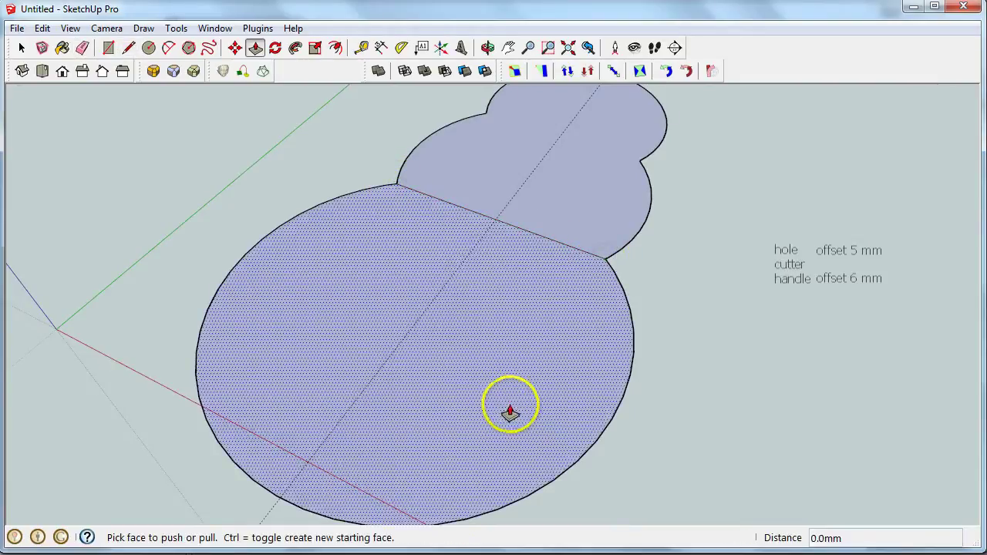
drag(510, 412, 518, 300)
click(517, 299)
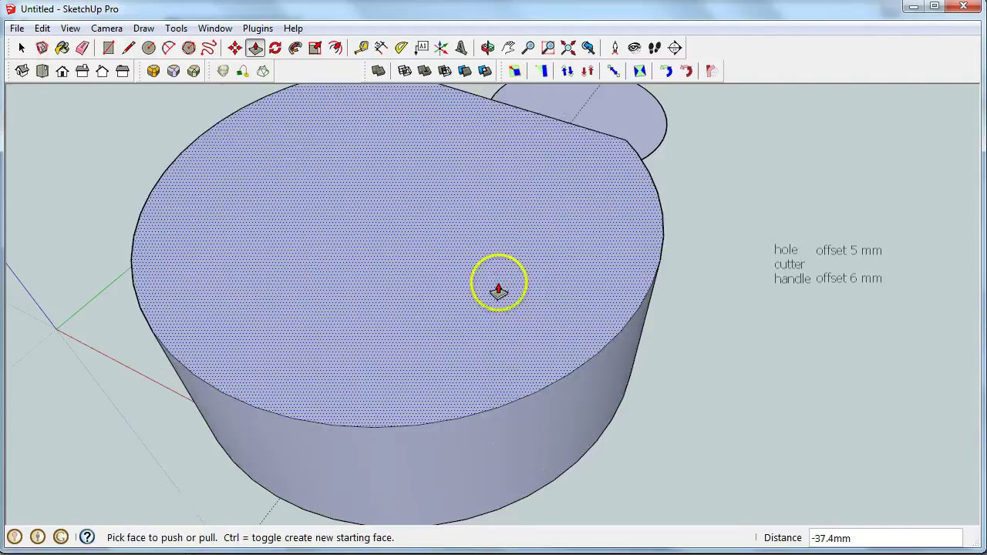
middle_drag(569, 398, 585, 32)
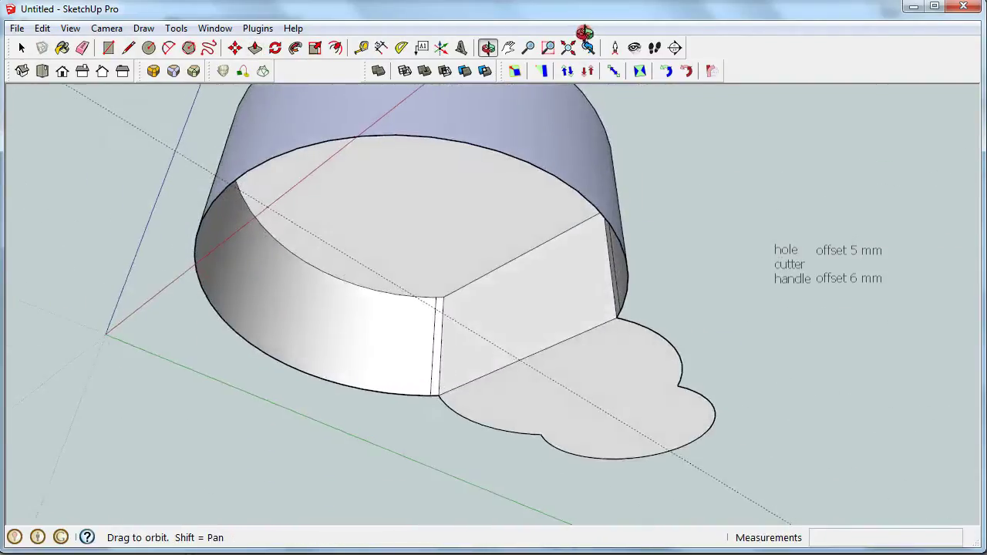
middle_drag(584, 32, 553, 393)
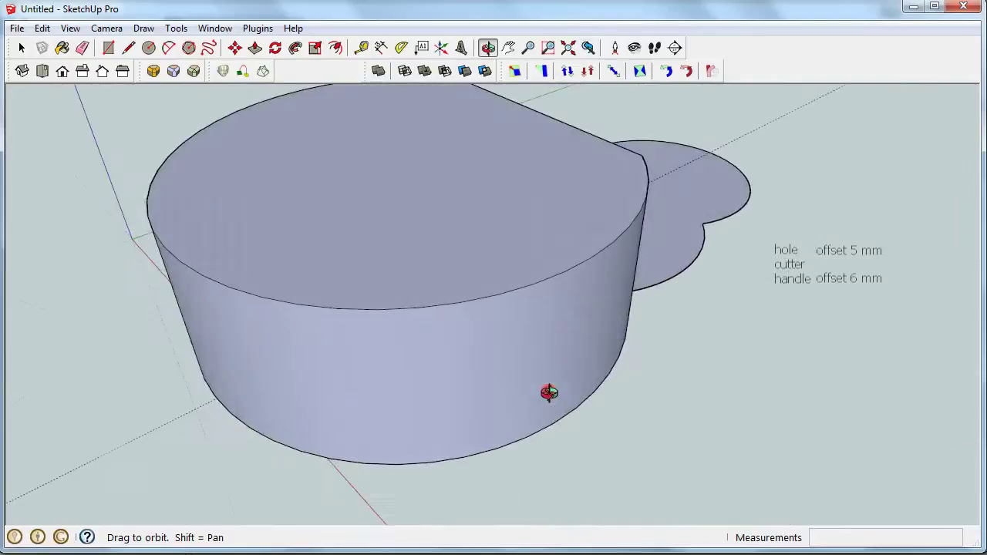
key(ctrl+z)
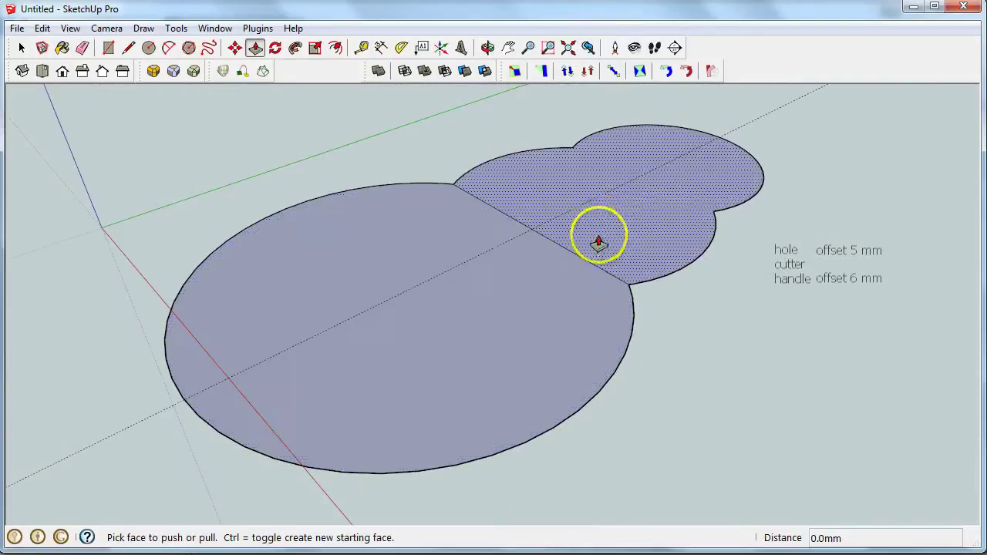
key(e)
click(603, 239)
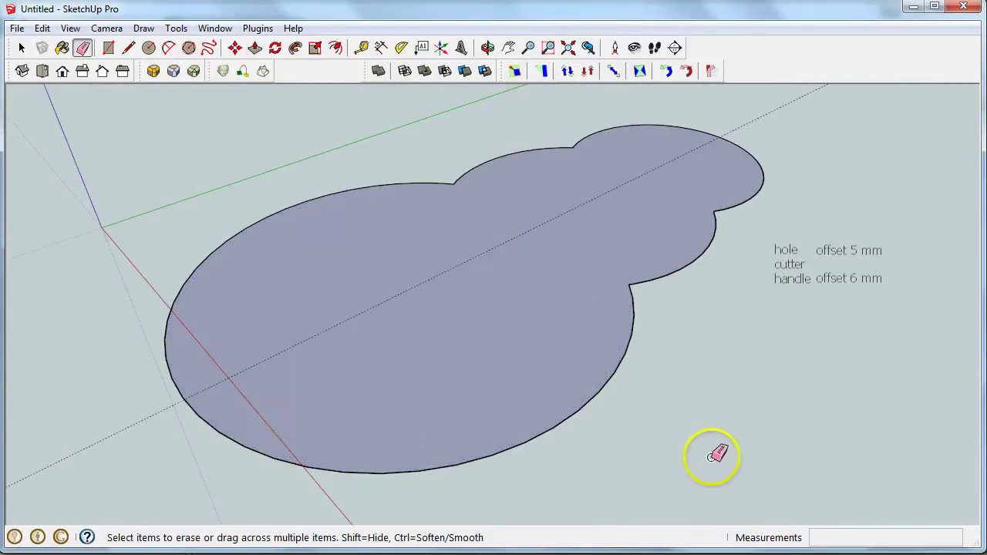
- Push/pull the snowman face up by 3 mm into a base slab, then orbit to check
key(p)
mouse_move(524, 429)
mouse_down()
mouse_move(524, 411)
mouse_move(520, 418)
mouse_up()
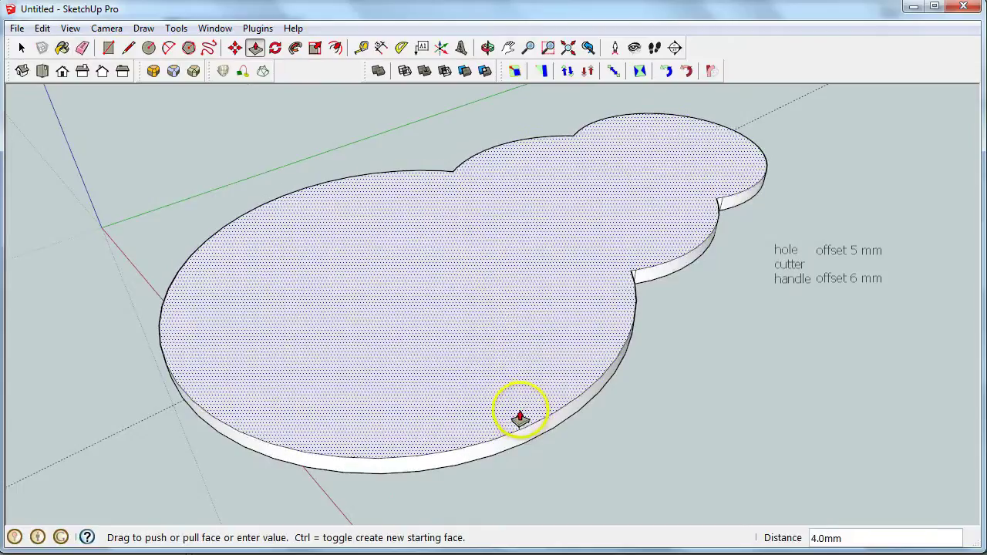
drag(519, 417, 521, 417)
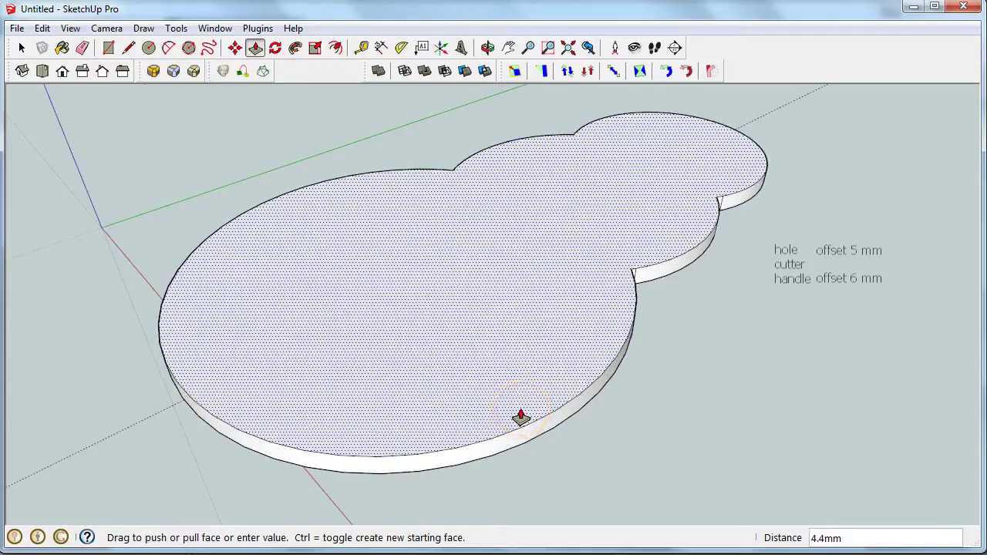
text(2.9)
key(Return)
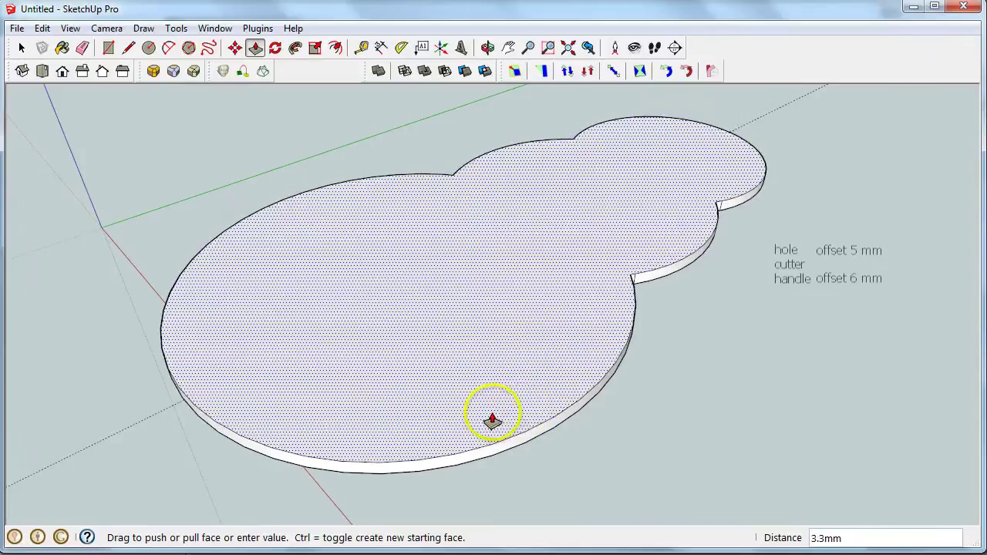
drag(491, 420, 506, 415)
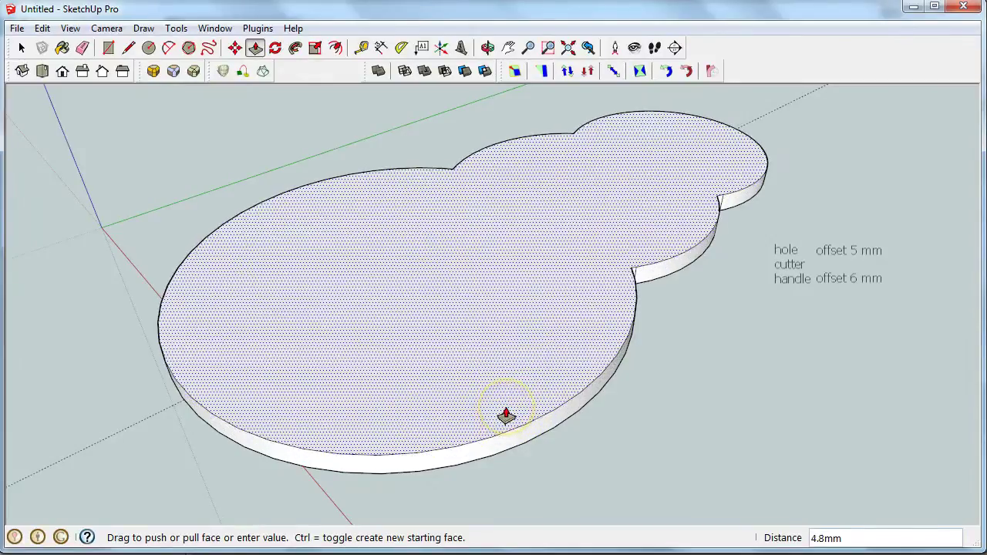
text(3)
key(Return)
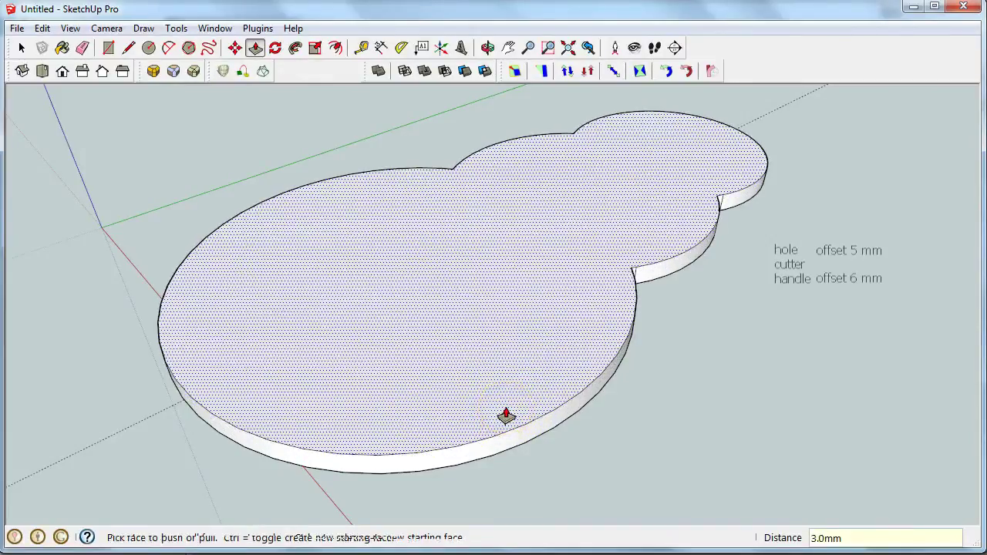
mouse_move(612, 455)
middle_down()
mouse_move(573, 132)
mouse_move(591, 227)
mouse_move(663, 403)
mouse_move(710, 485)
mouse_move(656, 458)
mouse_move(623, 455)
middle_up()
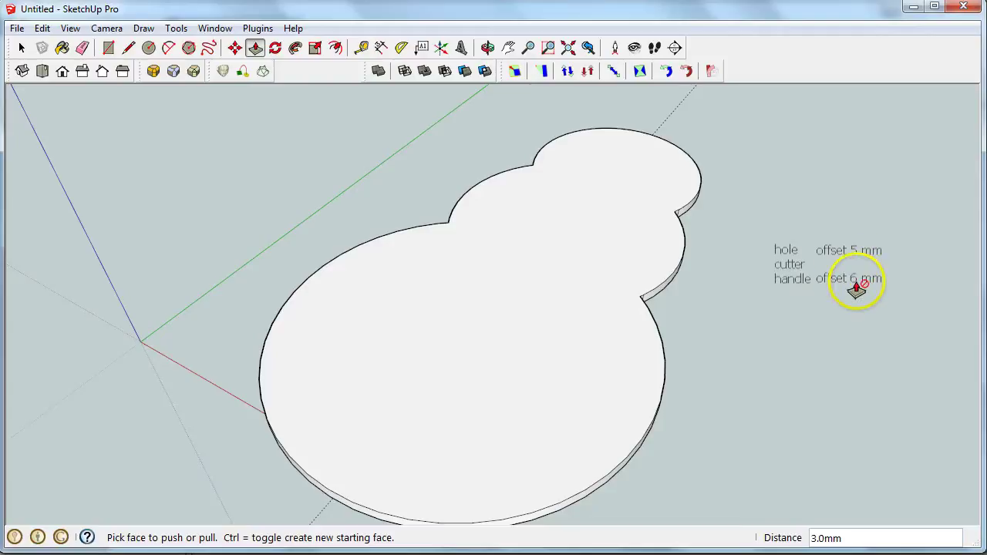
- Offset the base slab's top outline 6 mm inward
key(f)
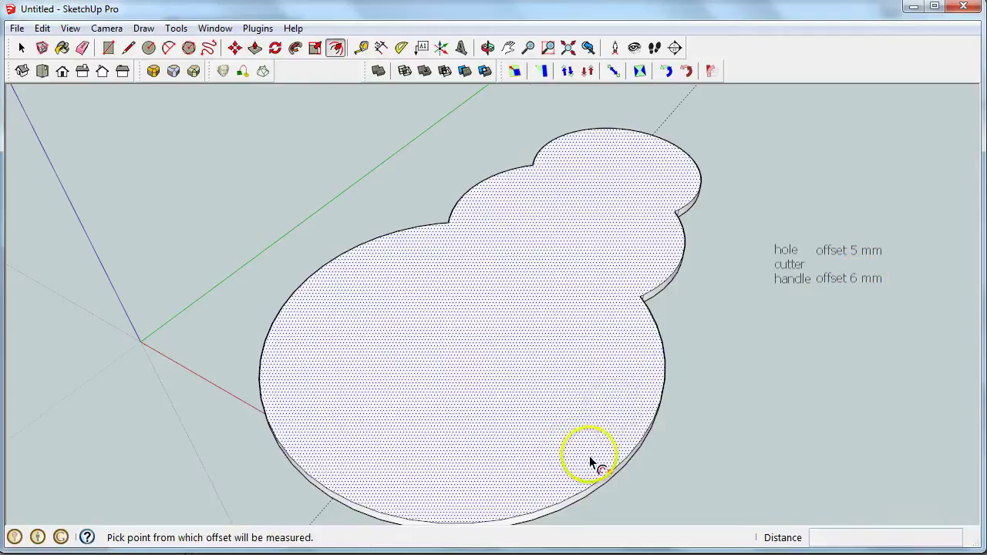
click(587, 458)
key(Escape)
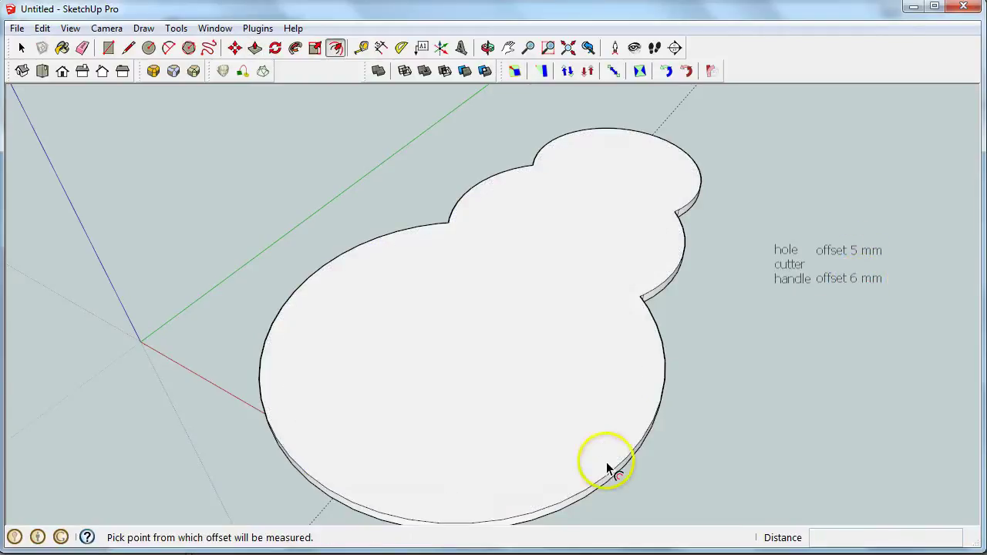
click(602, 463)
text(6)
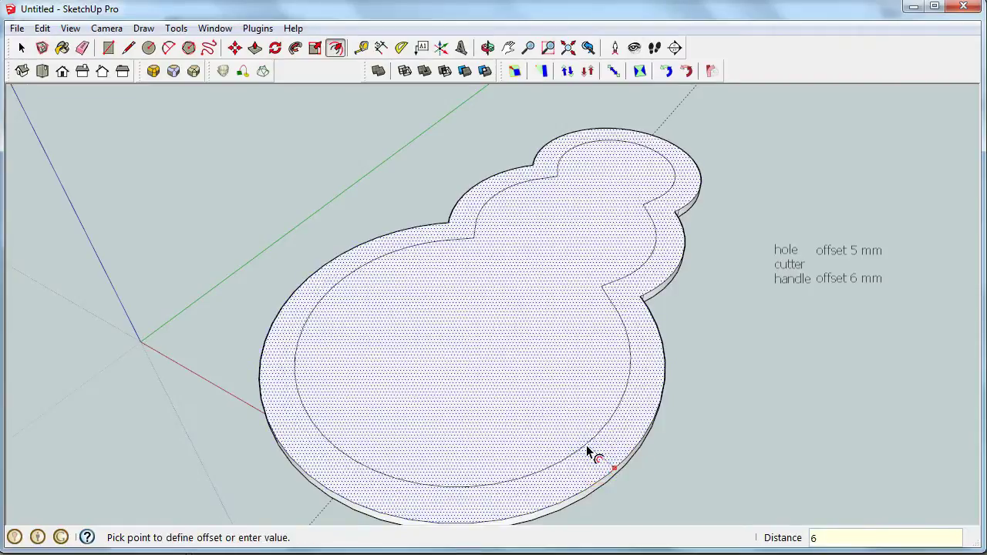
key(Return)
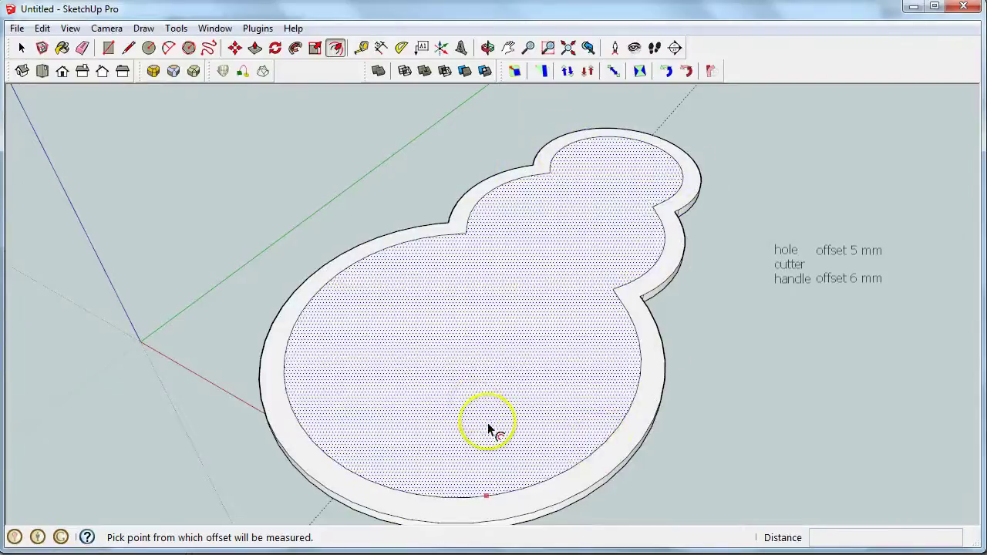
- Raise the inner snowman face about 25 mm into the cutter wall
key(p)
click(509, 443)
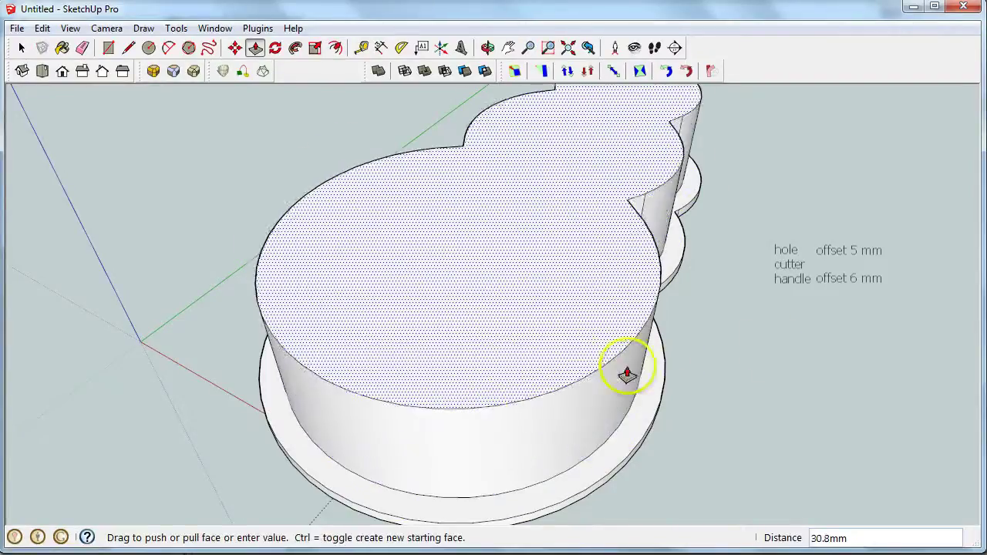
click(678, 417)
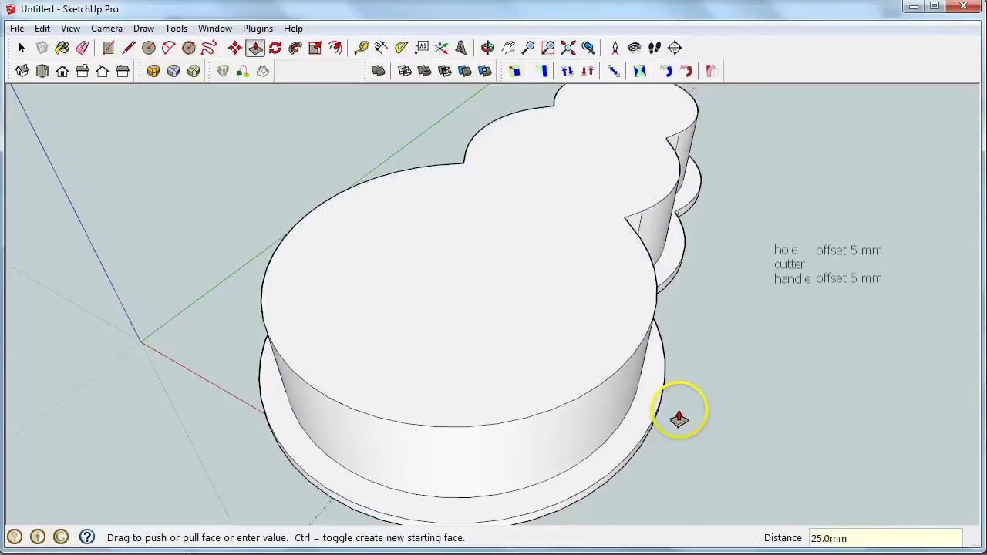
- Offset the top face of the raised snowman wall 5 mm inward to outline the cutter wall
key(f)
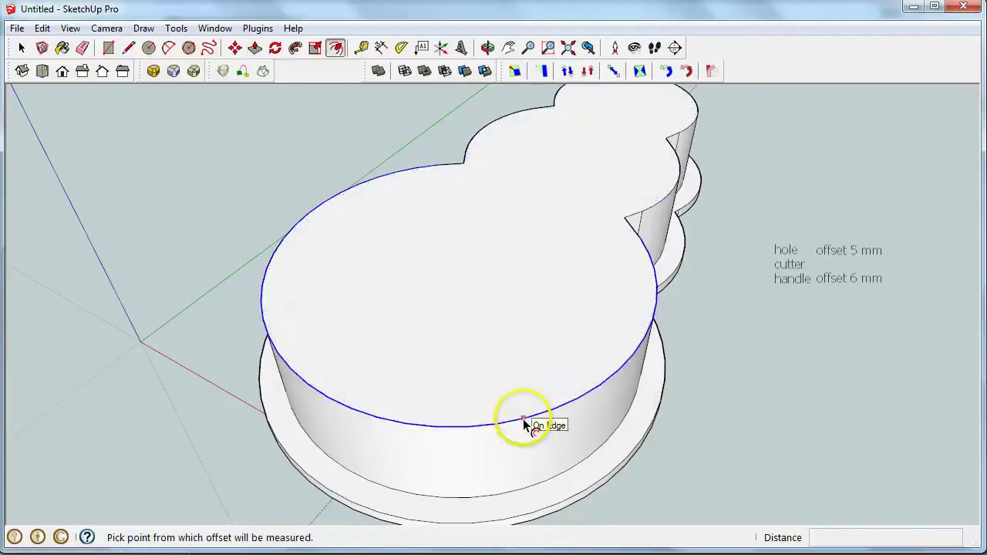
click(525, 406)
text(5)
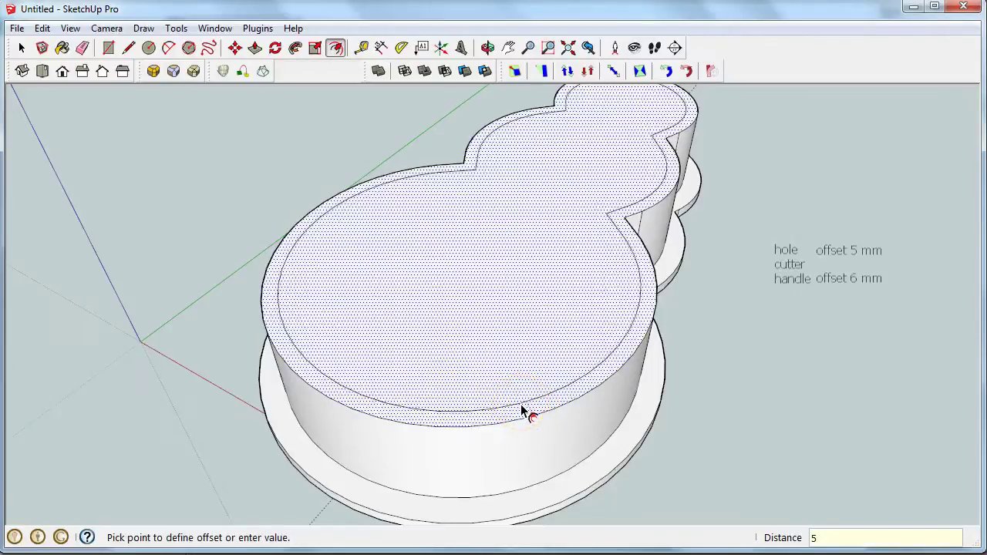
key(Return)
middle_drag(610, 412, 298, 353)
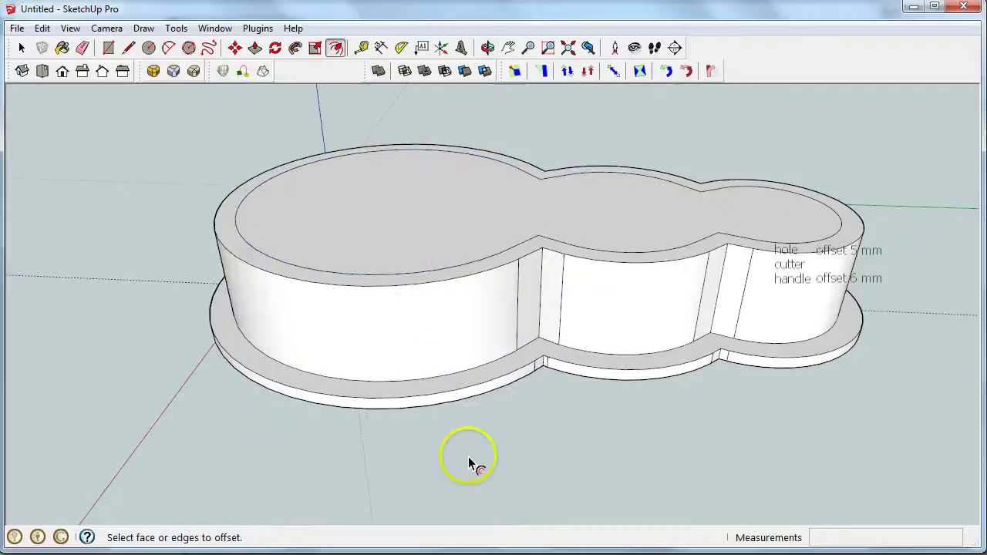
mouse_move(468, 456)
middle_down()
mouse_move(473, 171)
mouse_move(493, 220)
mouse_move(542, 494)
middle_up()
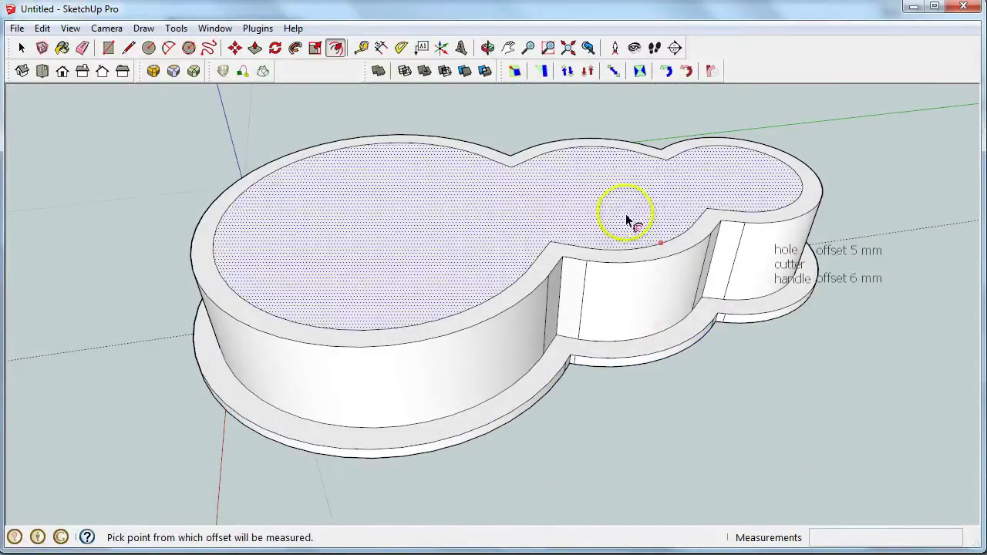
- Push/Pull the inner snowman face down through the base bottom until it disappears, opening the hole
key(p)
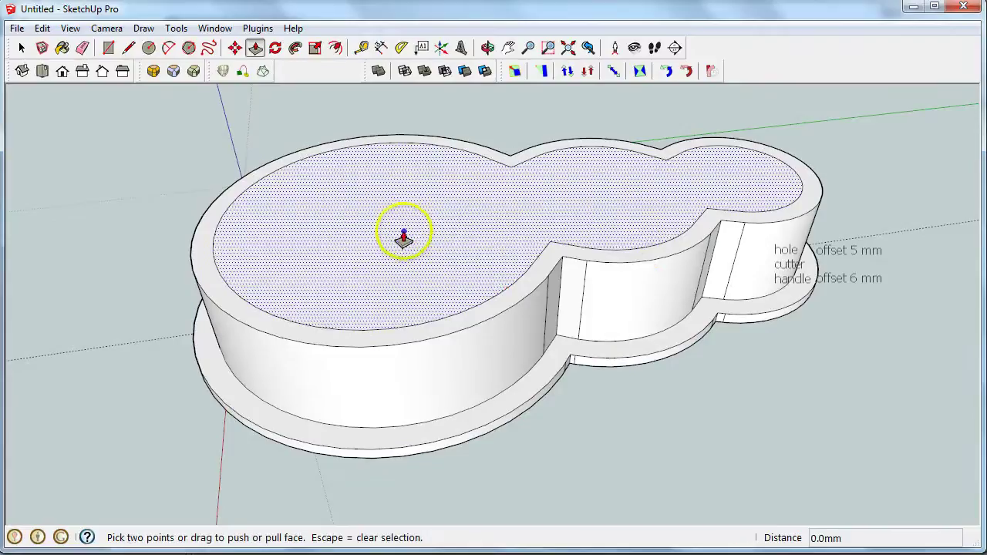
click(403, 236)
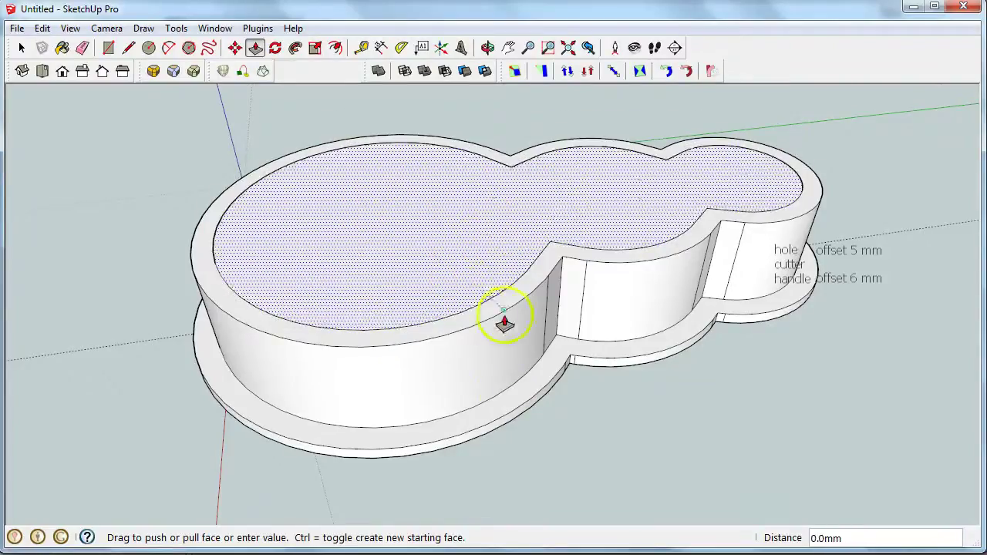
click(520, 406)
drag(619, 463, 542, 445)
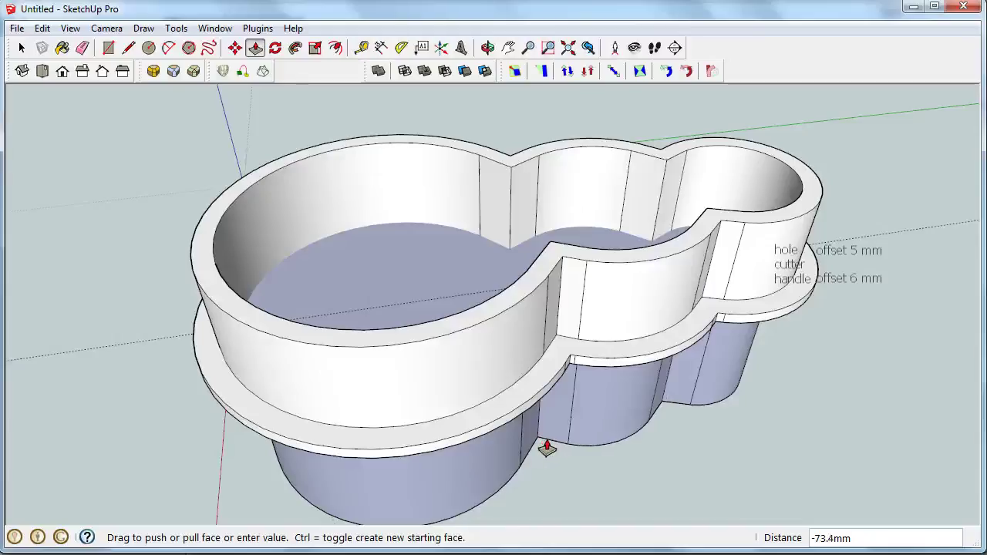
mouse_move(546, 447)
mouse_down()
mouse_move(511, 275)
mouse_move(525, 386)
mouse_move(544, 402)
mouse_up()
click(522, 306)
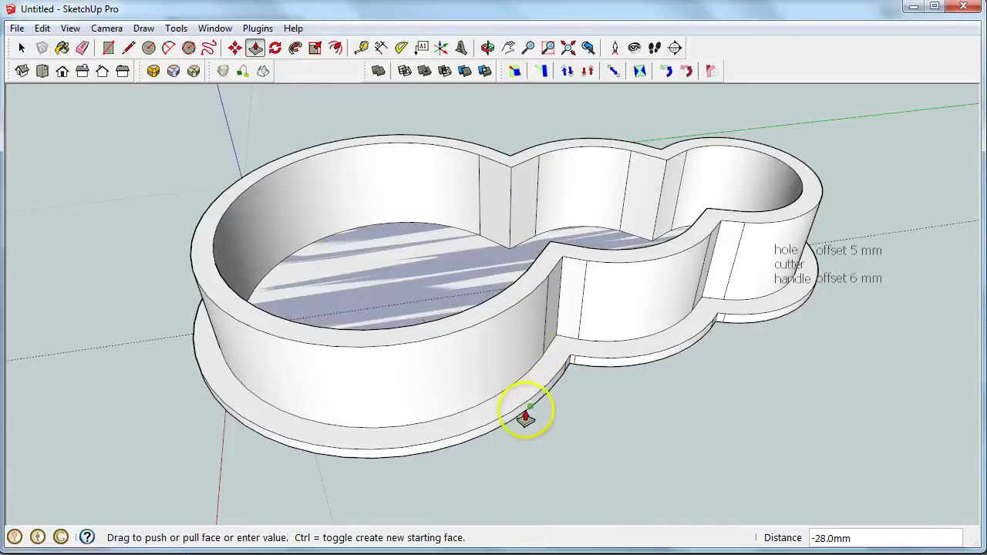
drag(505, 437, 408, 462)
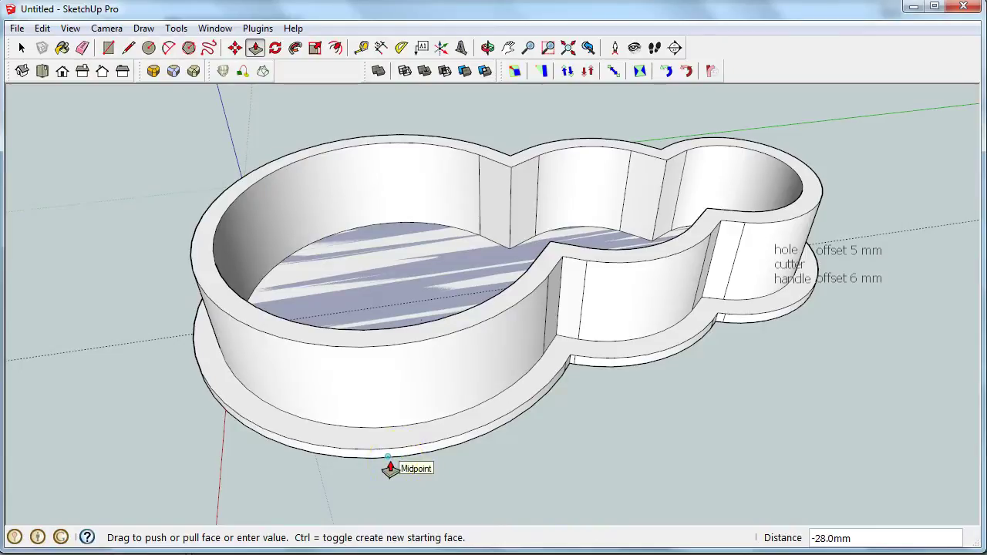
drag(390, 467, 389, 467)
click(447, 367)
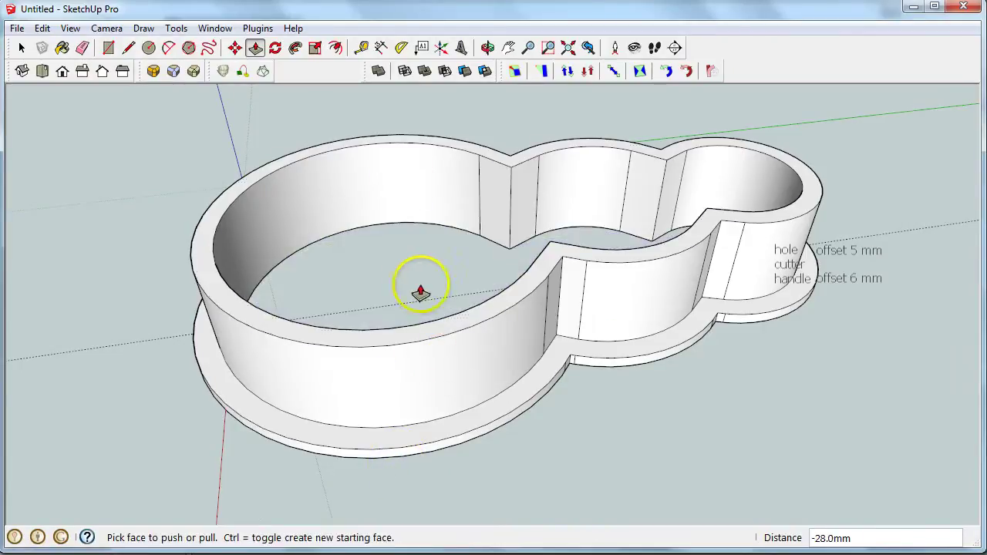
click(500, 293)
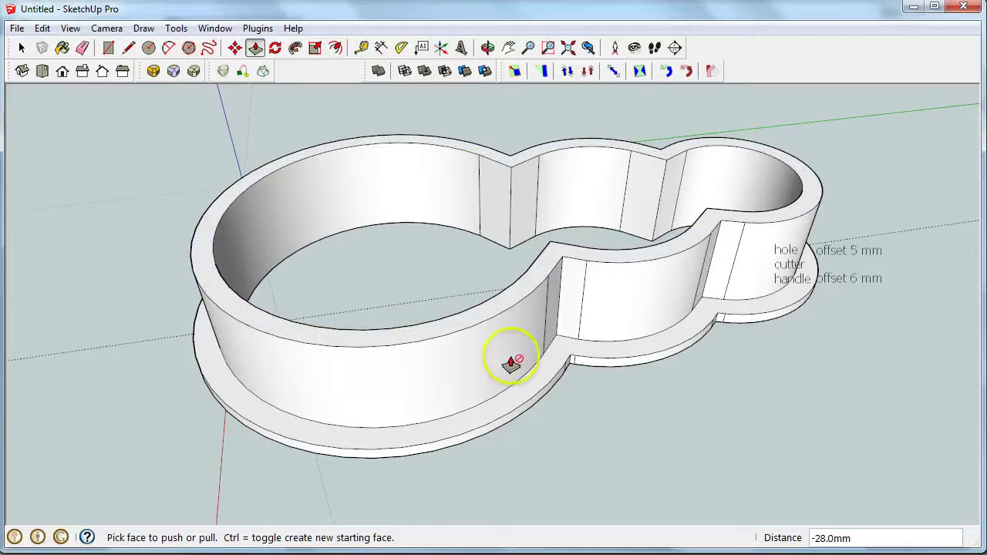
mouse_move(511, 362)
middle_down()
mouse_move(524, 357)
mouse_move(540, 23)
mouse_move(550, 26)
mouse_move(528, 410)
mouse_move(782, 425)
mouse_move(787, 417)
mouse_move(654, 437)
mouse_move(519, 425)
mouse_move(633, 452)
mouse_move(895, 462)
mouse_move(326, 401)
mouse_move(696, 346)
mouse_move(462, 394)
mouse_move(566, 368)
mouse_move(557, 177)
mouse_move(578, 159)
mouse_move(577, 331)
mouse_move(689, 387)
mouse_move(257, 286)
mouse_move(679, 323)
mouse_move(599, 363)
mouse_move(465, 367)
mouse_move(257, 440)
mouse_move(264, 380)
middle_up()
- Make a group of all cutter geometry, then try Outer Shell and dismiss the not-a-solid warning
key(space)
click(265, 375)
double_click(264, 374)
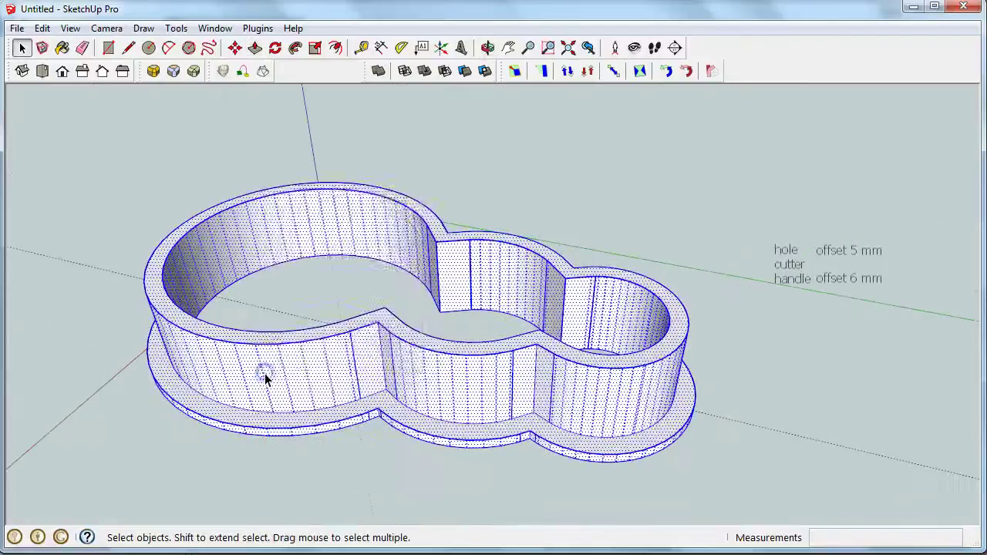
right_click(264, 375)
click(320, 201)
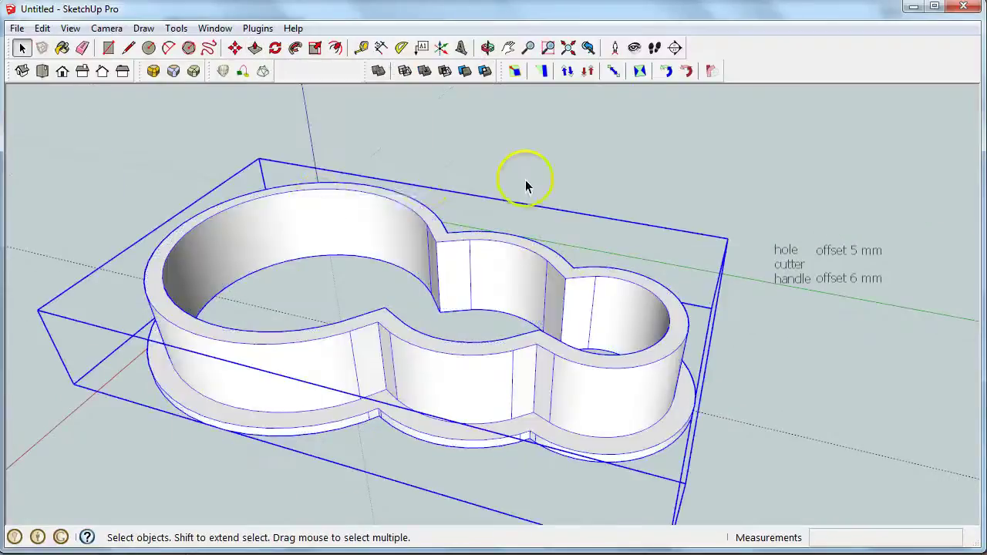
click(385, 78)
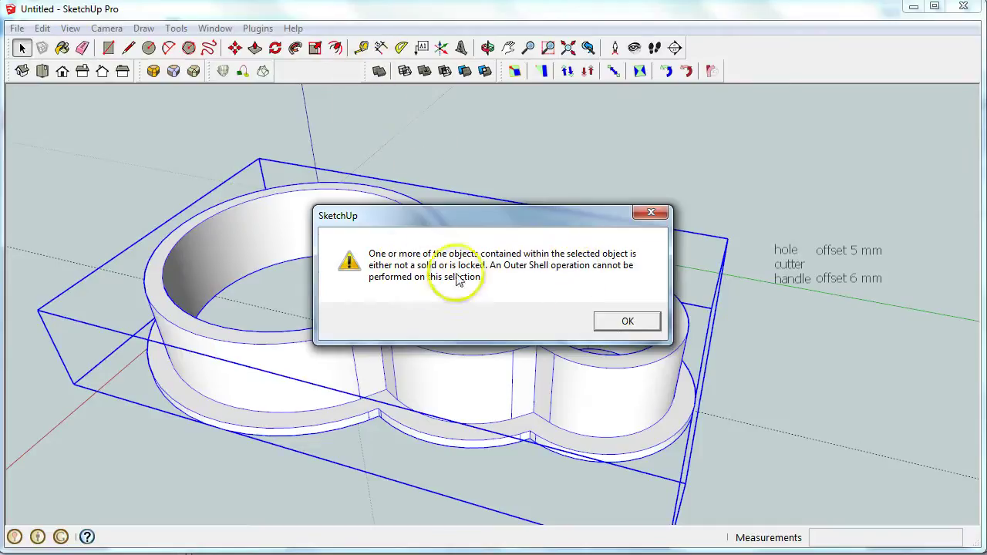
click(612, 321)
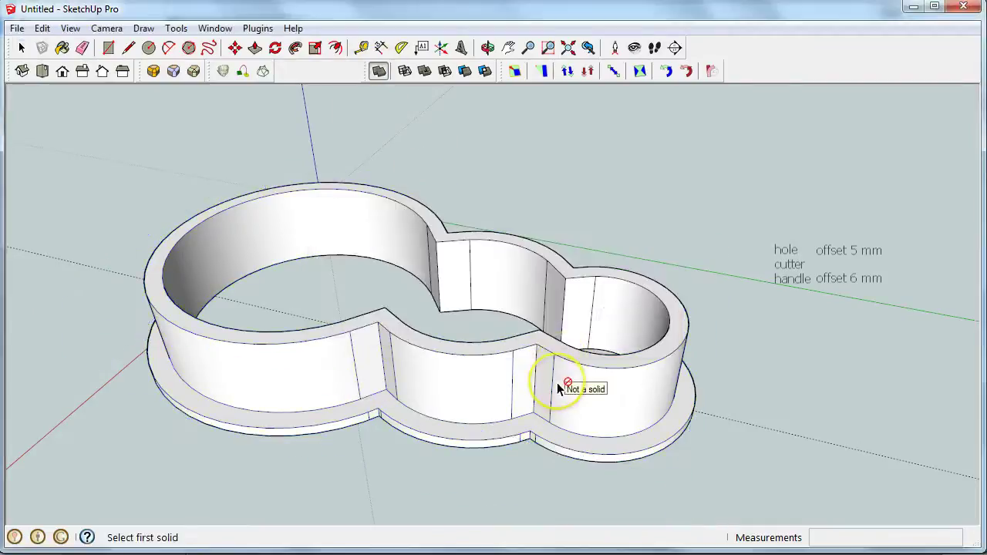
middle_drag(541, 403, 544, 309)
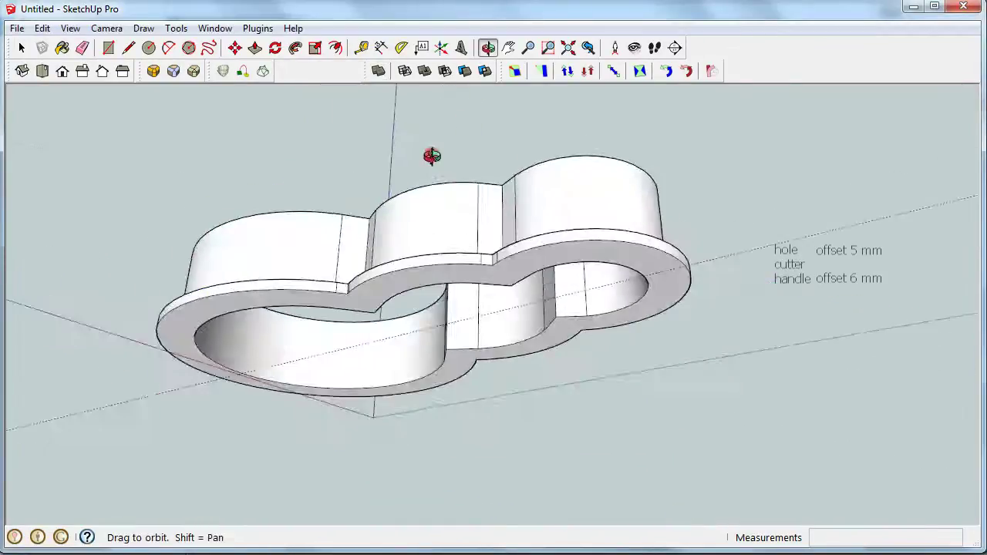
click(356, 357)
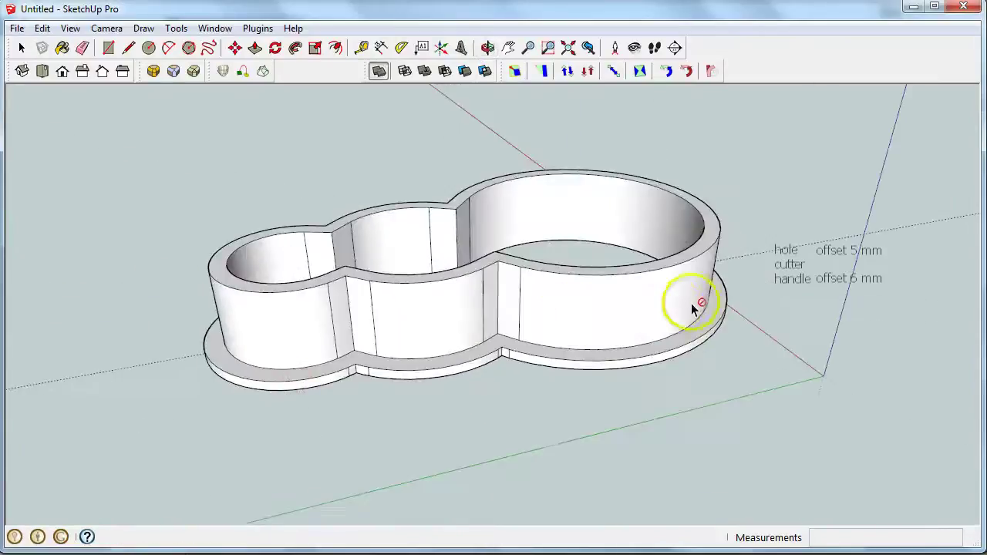
middle_drag(691, 303, 418, 398)
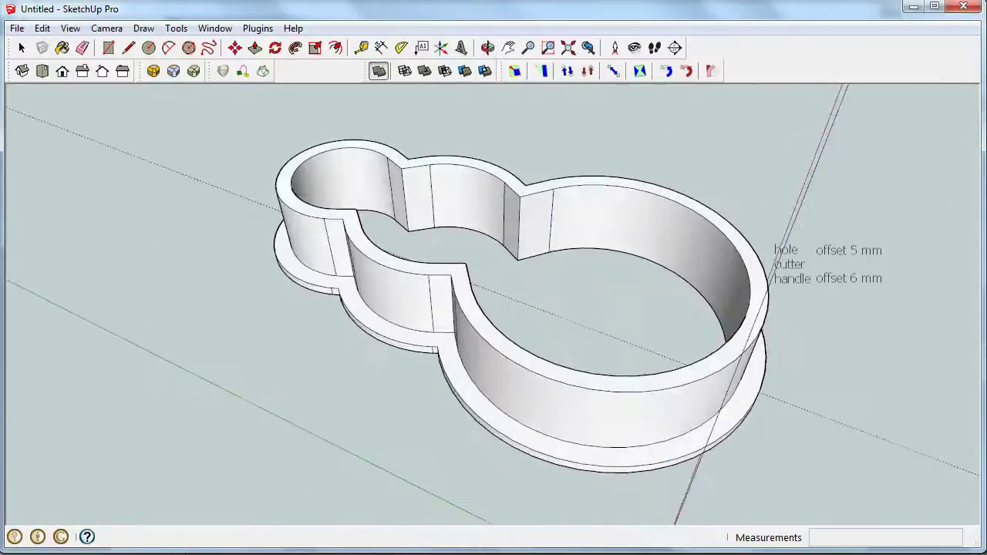
click(174, 28)
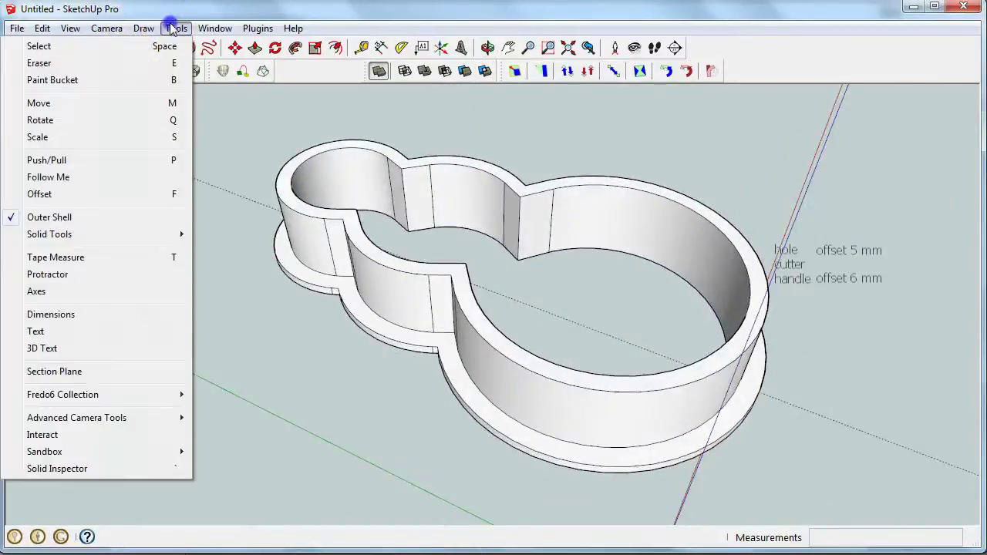
click(131, 469)
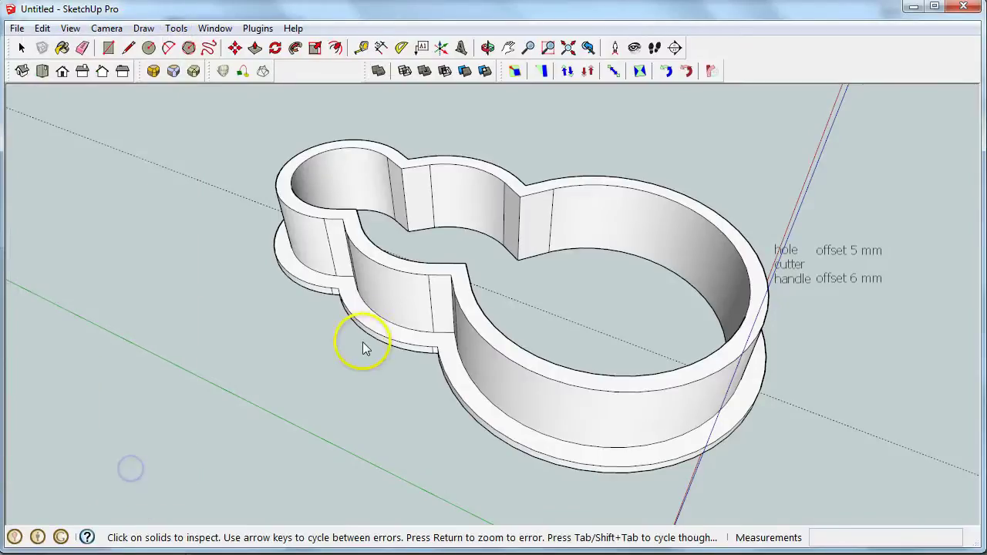
click(389, 301)
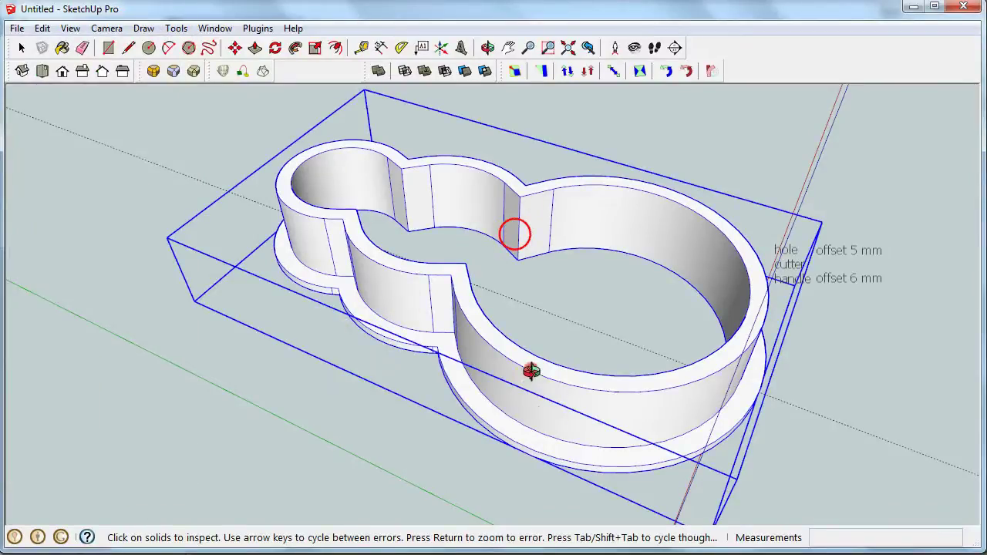
middle_drag(531, 370, 552, 83)
scroll(502, 356, up, 3)
scroll(507, 313, up, 3)
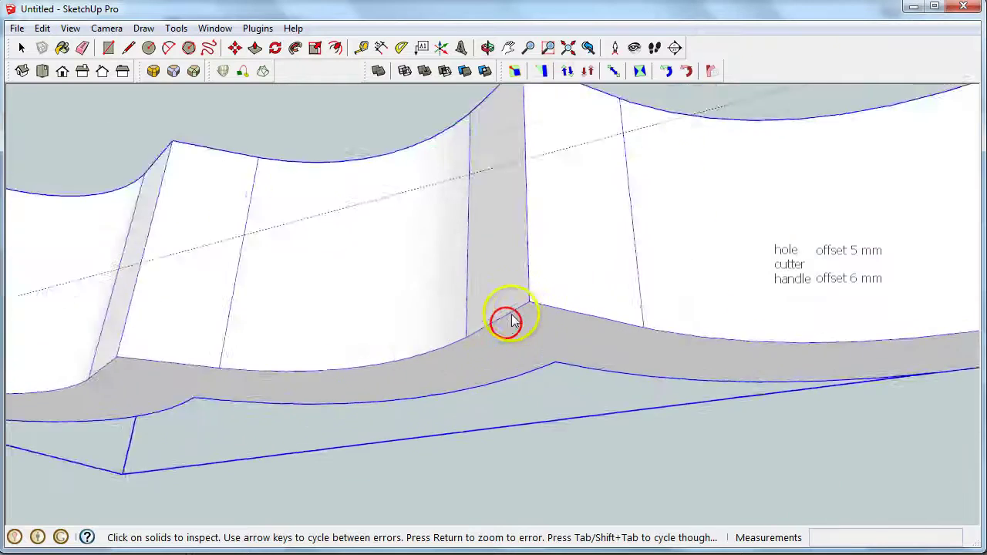
scroll(511, 335, up, 3)
mouse_move(512, 334)
middle_down()
mouse_move(482, 259)
mouse_move(212, 128)
middle_up()
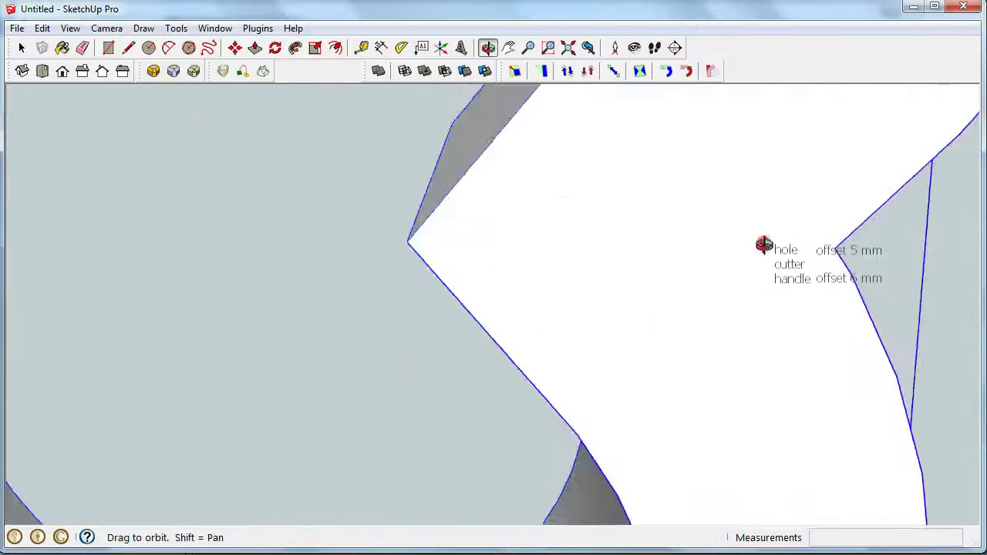
middle_drag(764, 247, 499, 456)
scroll(607, 293, down, 3)
mouse_move(607, 293)
middle_down()
mouse_move(623, 321)
mouse_move(610, 458)
middle_up()
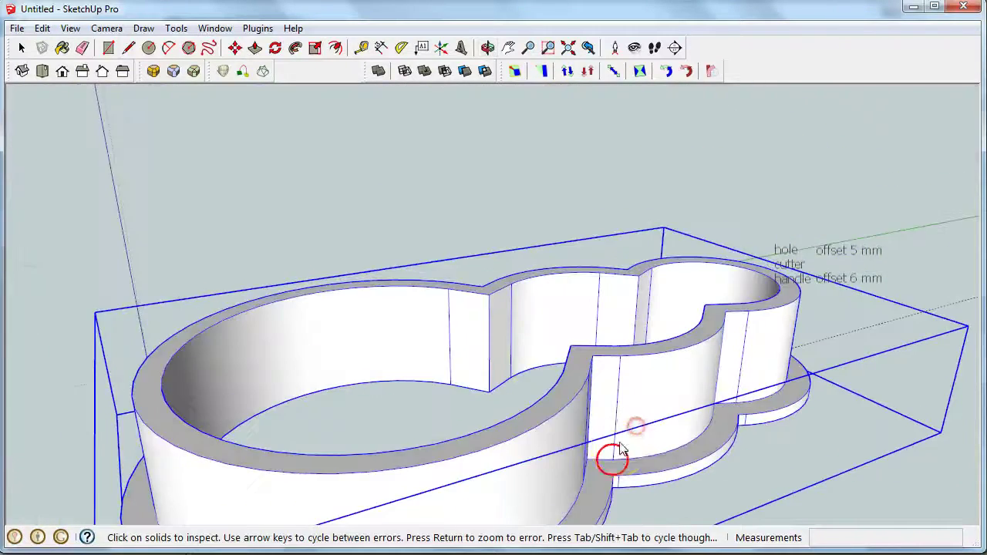
scroll(610, 469, up, 3)
scroll(604, 451, up, 3)
scroll(604, 451, up, 2)
scroll(602, 452, up, 2)
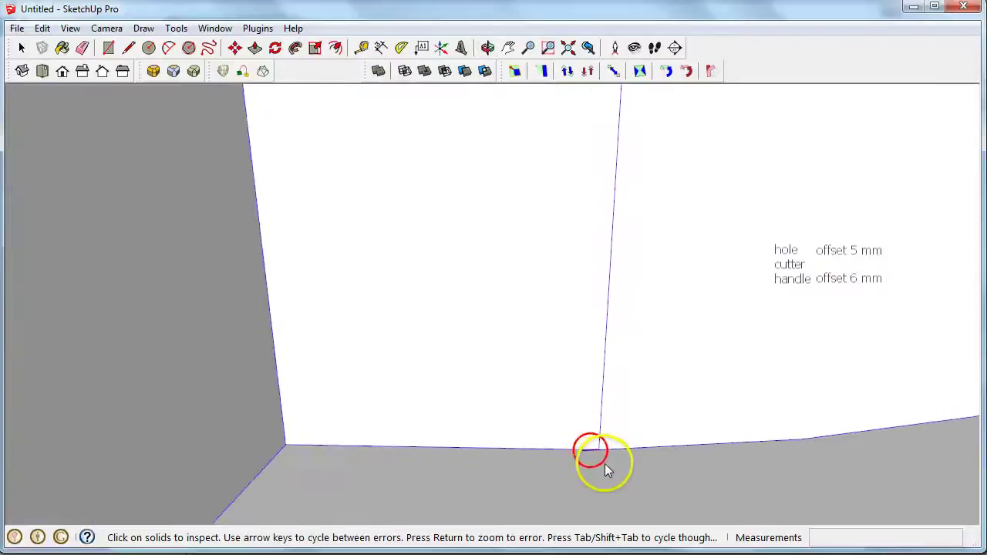
scroll(600, 453, up, 2)
middle_drag(599, 454, 575, 507)
scroll(579, 462, up, 1)
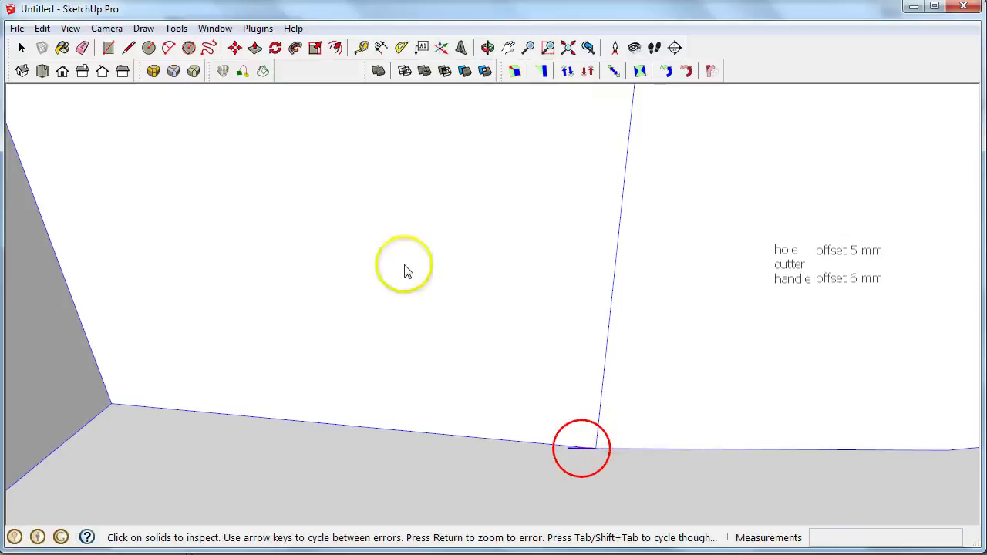
scroll(509, 494, up, 2)
scroll(617, 454, up, 2)
scroll(635, 434, up, 1)
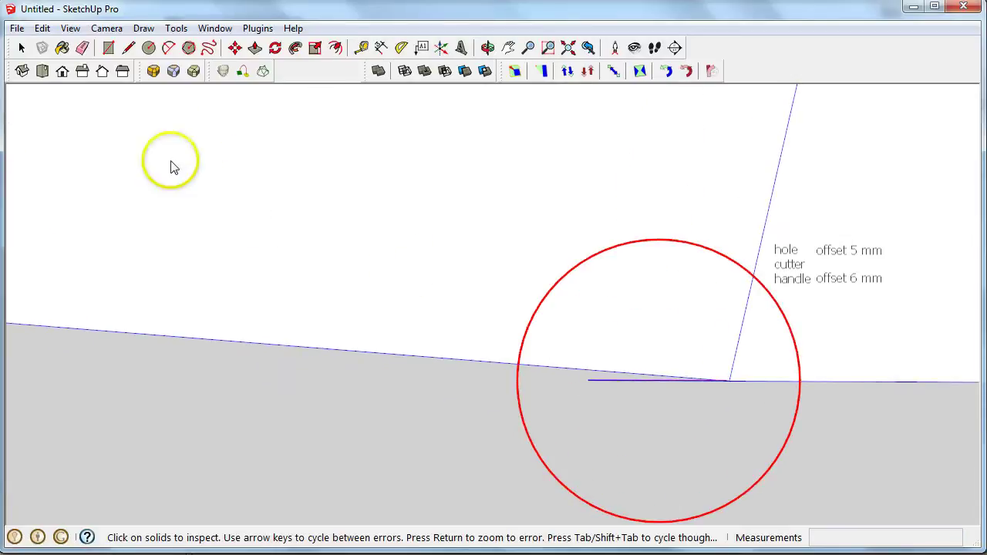
- Undo the accidental face erase and open the cutter group for editing
click(83, 48)
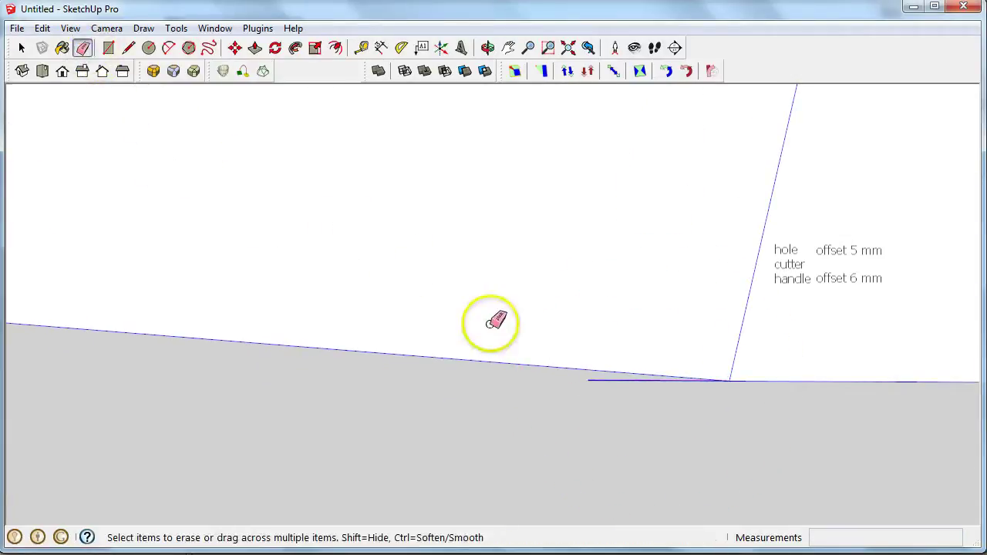
click(609, 380)
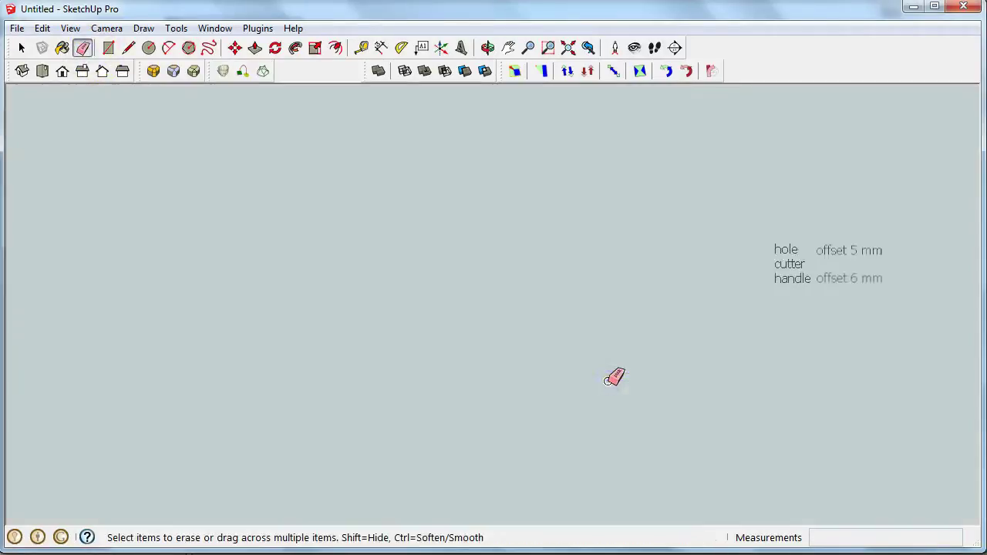
key(ctrl+z)
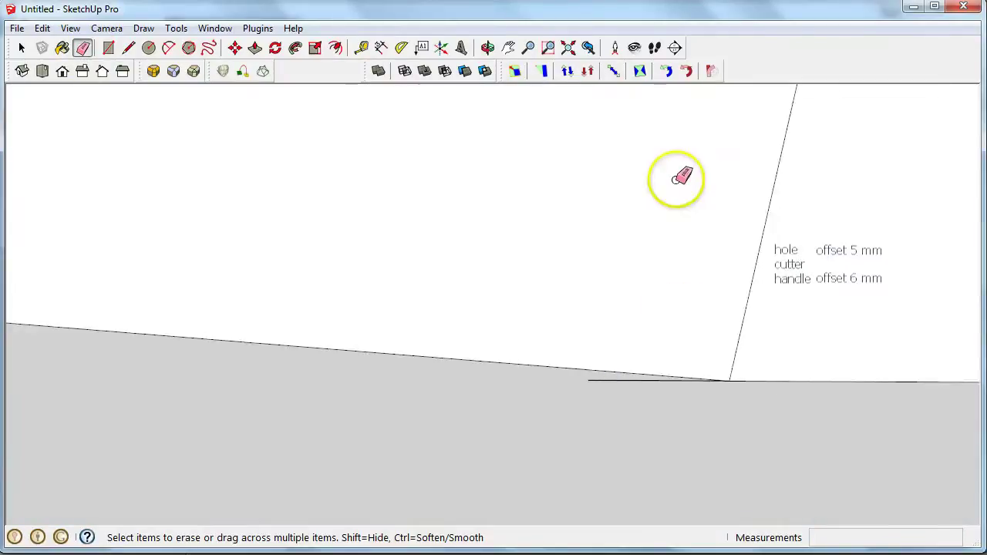
click(21, 48)
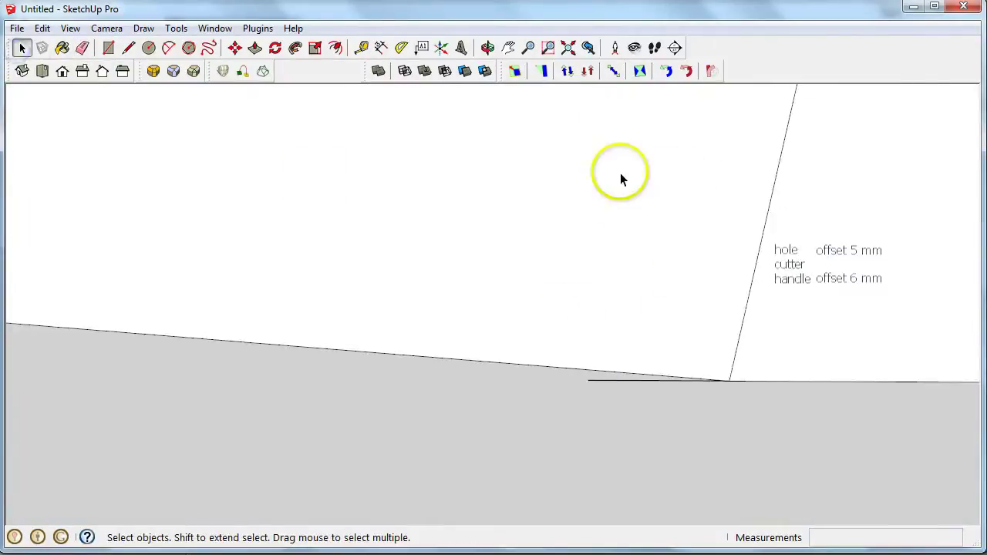
scroll(524, 318, down, 2)
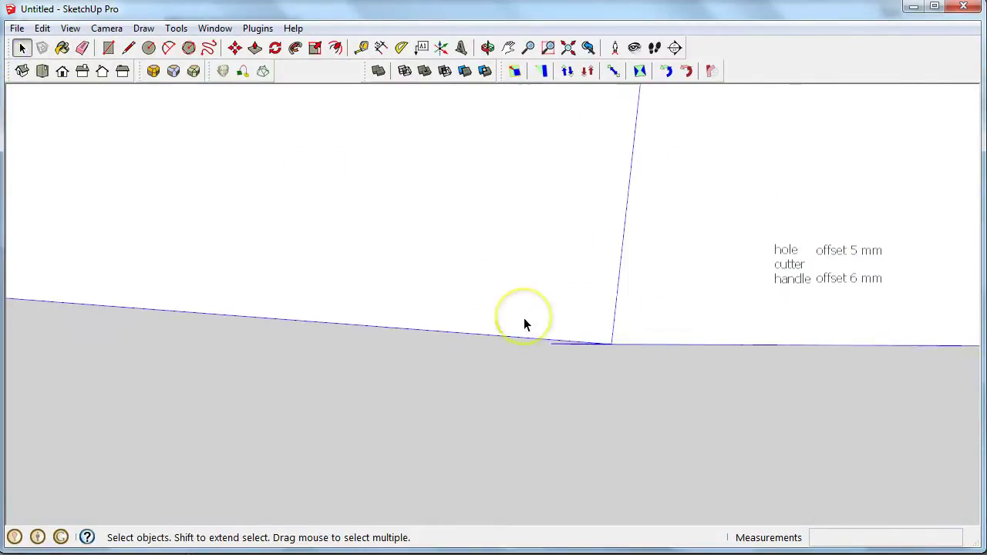
scroll(523, 324, down, 3)
scroll(523, 324, down, 2)
scroll(524, 324, down, 3)
scroll(524, 324, down, 2)
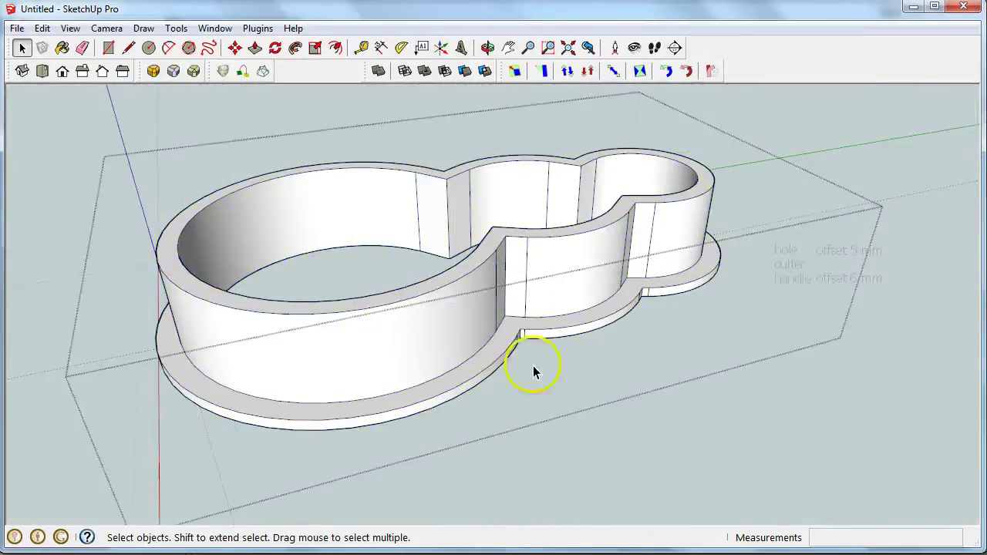
click(516, 302)
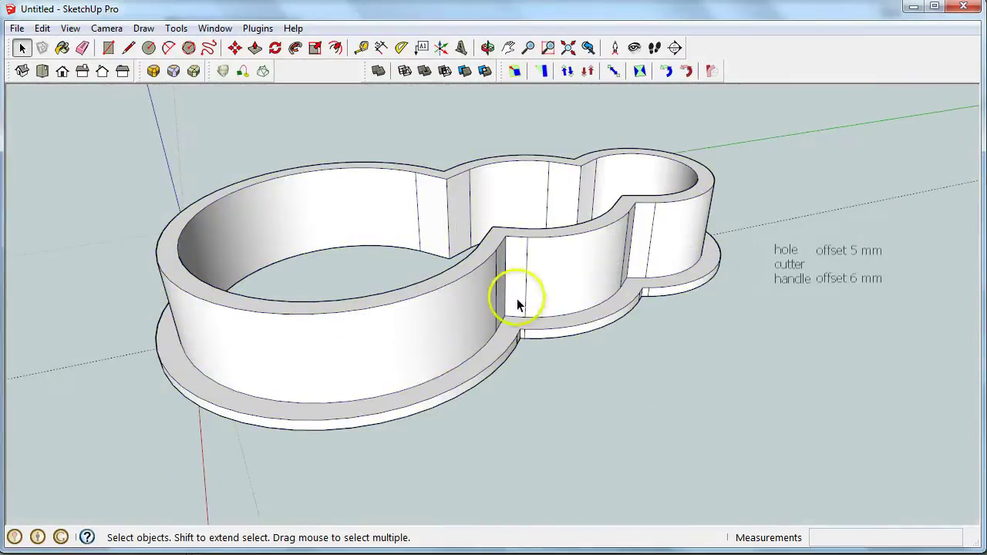
scroll(518, 313, up, 5)
scroll(519, 312, up, 3)
scroll(546, 388, up, 3)
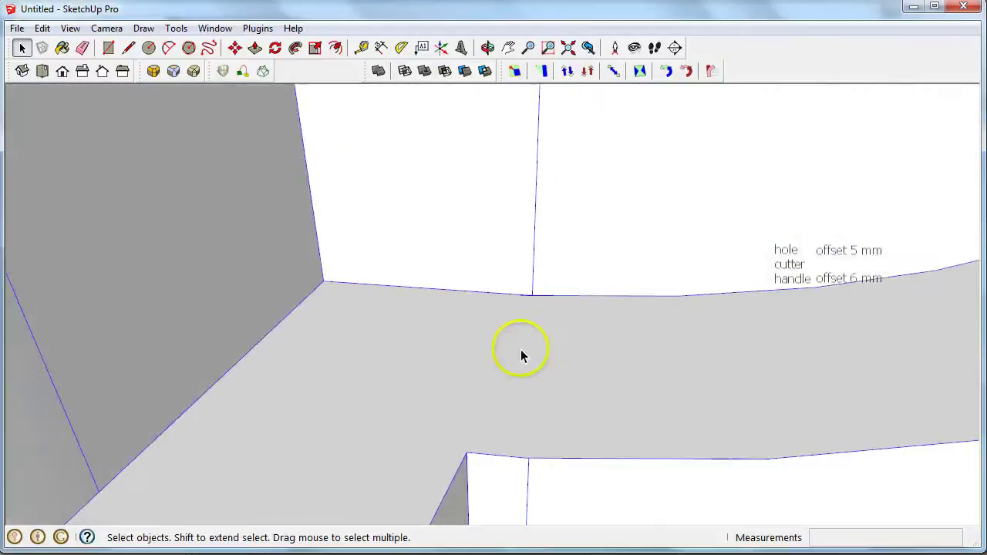
scroll(522, 352, up, 3)
right_click(542, 286)
click(586, 362)
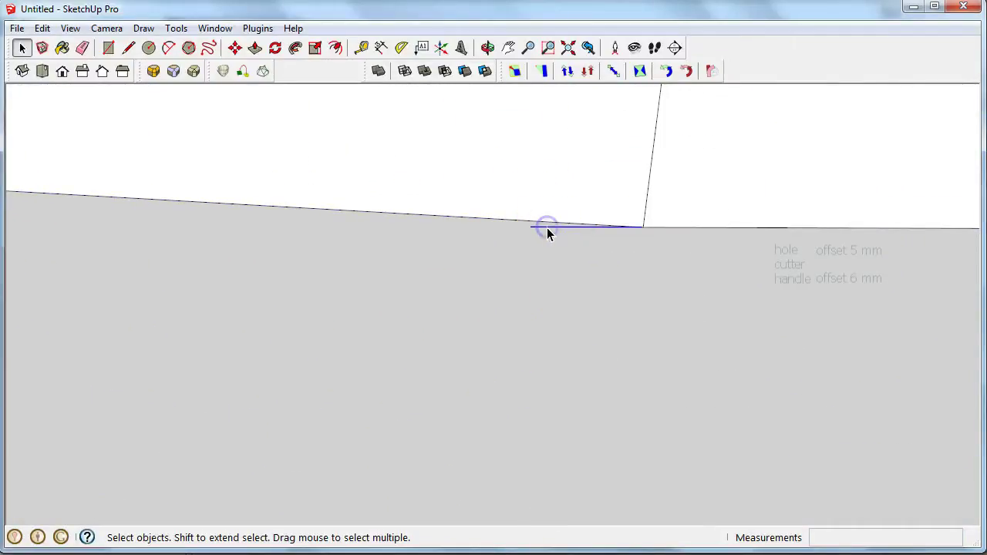
- Erase the stray edge where the wall meets the base inside the group
click(473, 293)
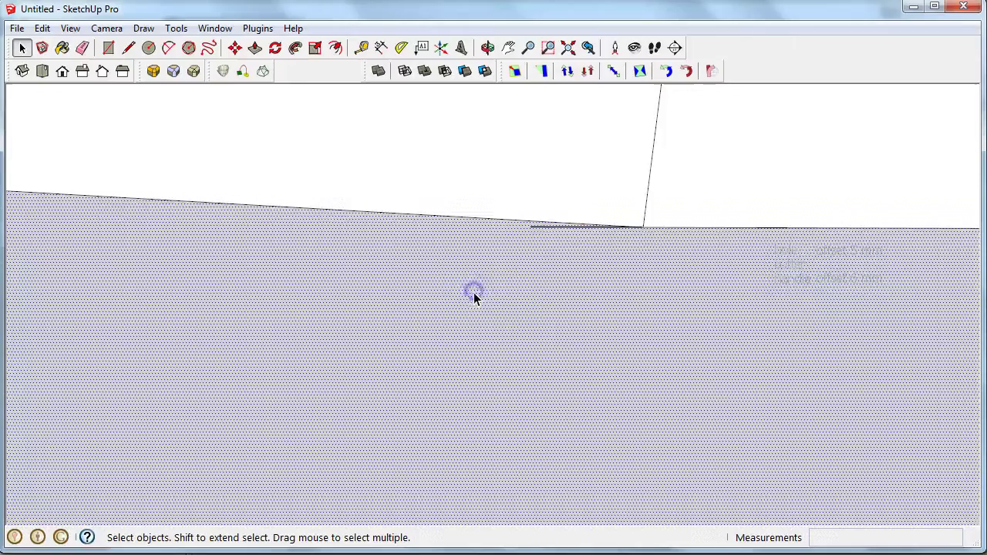
click(82, 48)
drag(537, 223, 544, 223)
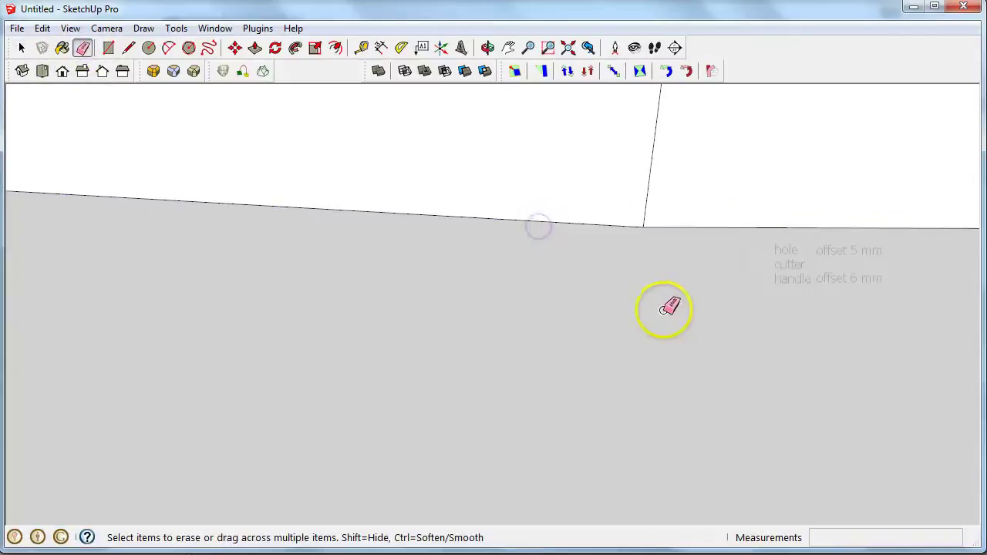
scroll(650, 321, down, 3)
scroll(644, 335, down, 3)
scroll(640, 343, down, 3)
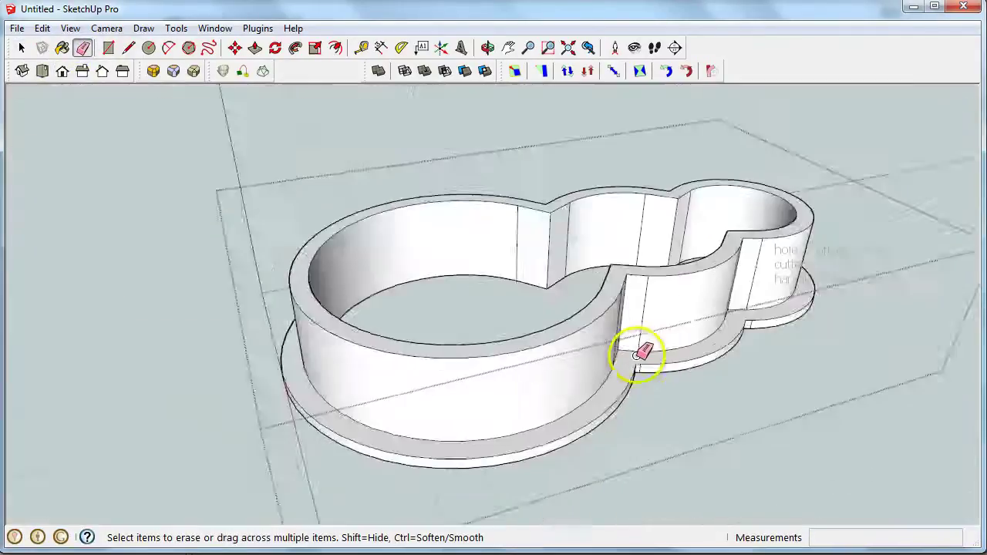
- Exit the group and activate a Solid Tools button to check whether the cutter is a solid group
click(21, 48)
click(295, 279)
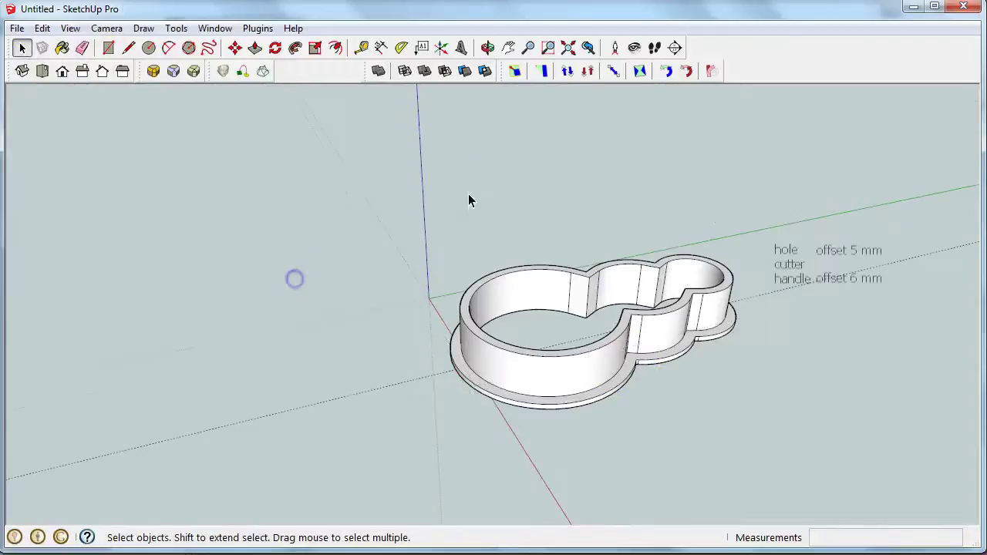
click(378, 72)
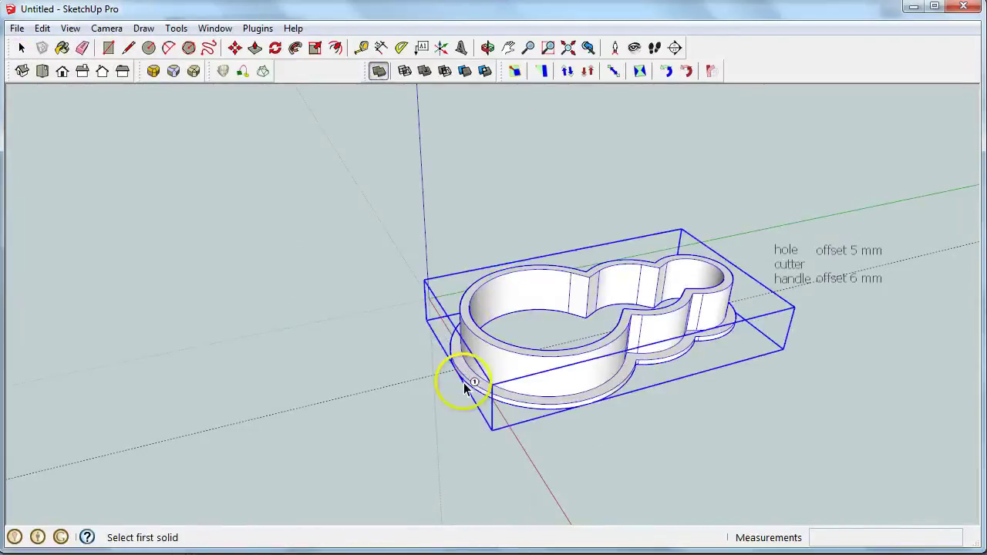
mouse_move(465, 388)
middle_down()
mouse_move(850, 424)
mouse_move(419, 352)
mouse_move(676, 205)
mouse_move(401, 421)
mouse_move(477, 322)
middle_up()
scroll(477, 322, up, 5)
middle_drag(623, 374, 428, 330)
middle_drag(525, 443, 570, 455)
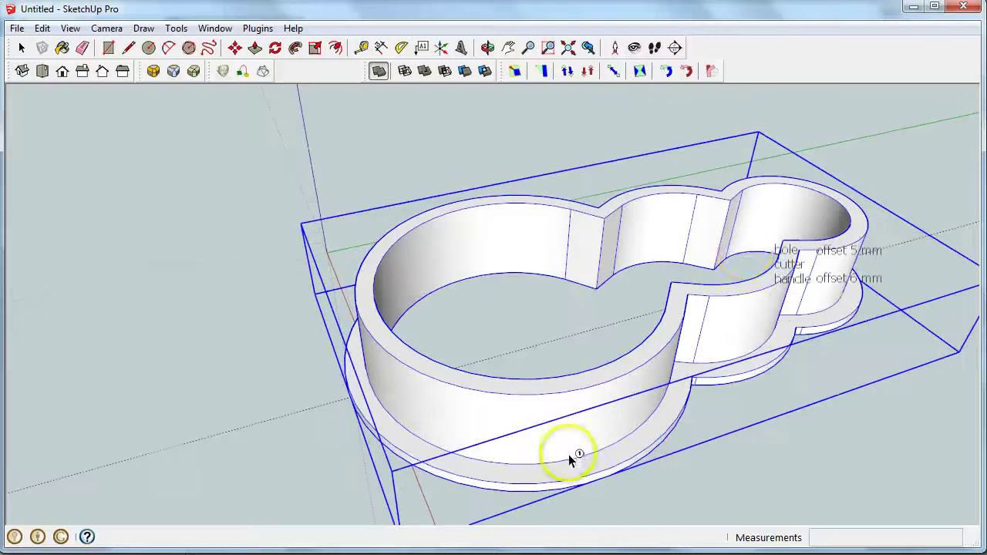
- Select the cutter to confirm it registers as solid, orbiting around to inspect the hollow wall
click(745, 255)
click(788, 166)
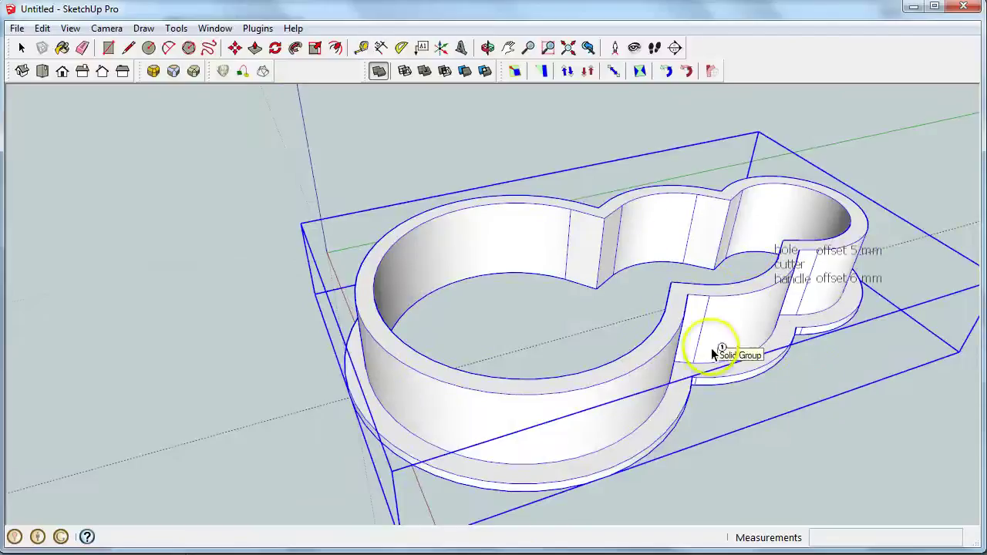
click(566, 341)
mouse_move(566, 341)
middle_down()
mouse_move(720, 392)
mouse_move(845, 406)
middle_up()
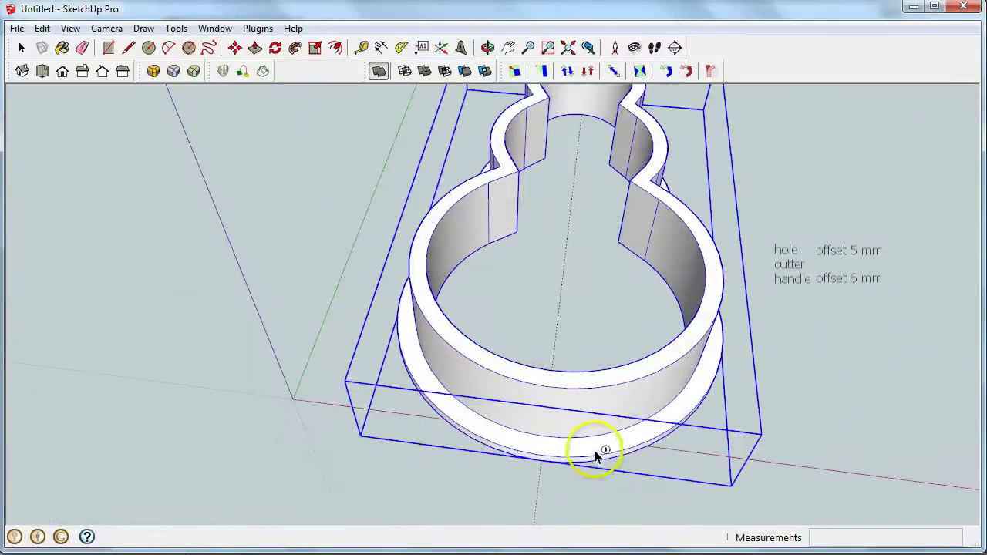
middle_drag(594, 458, 770, 447)
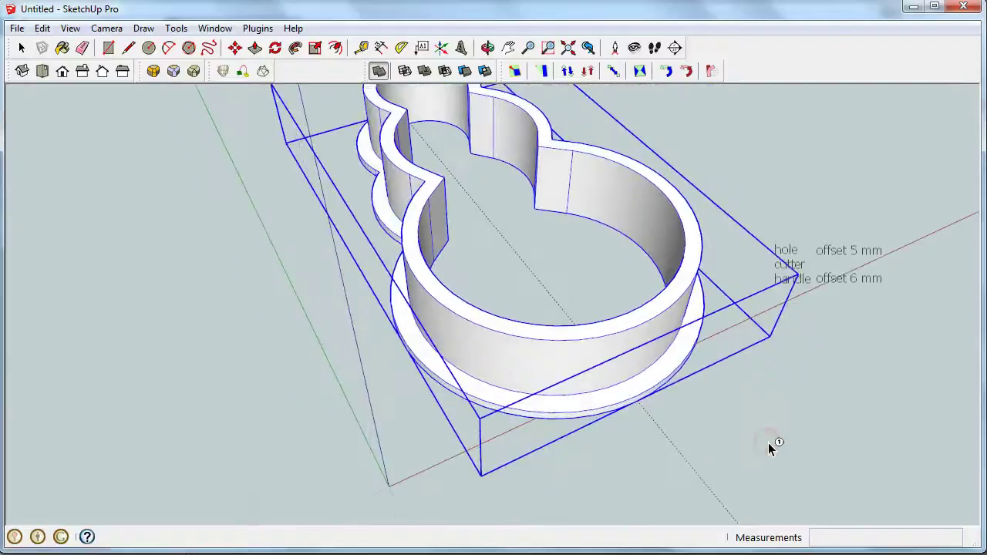
click(201, 319)
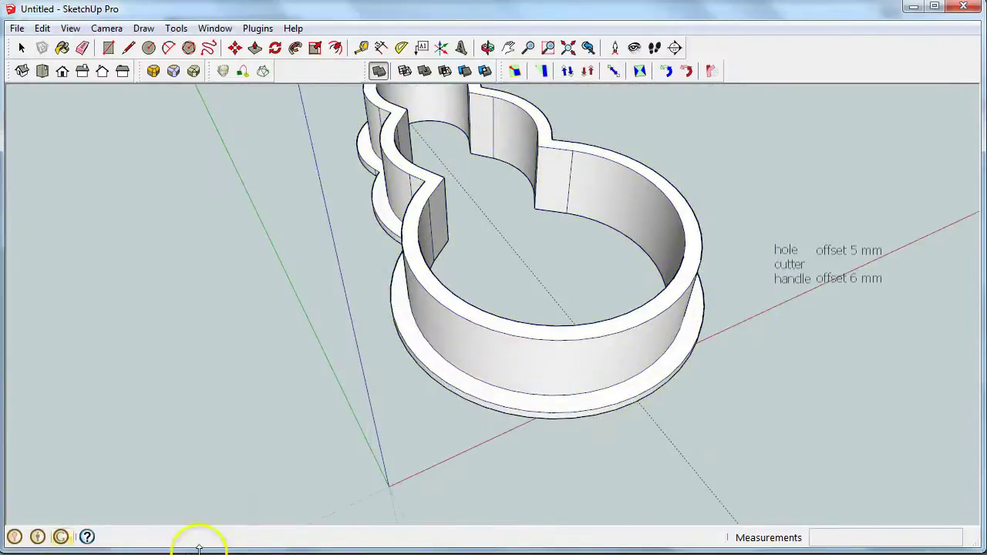